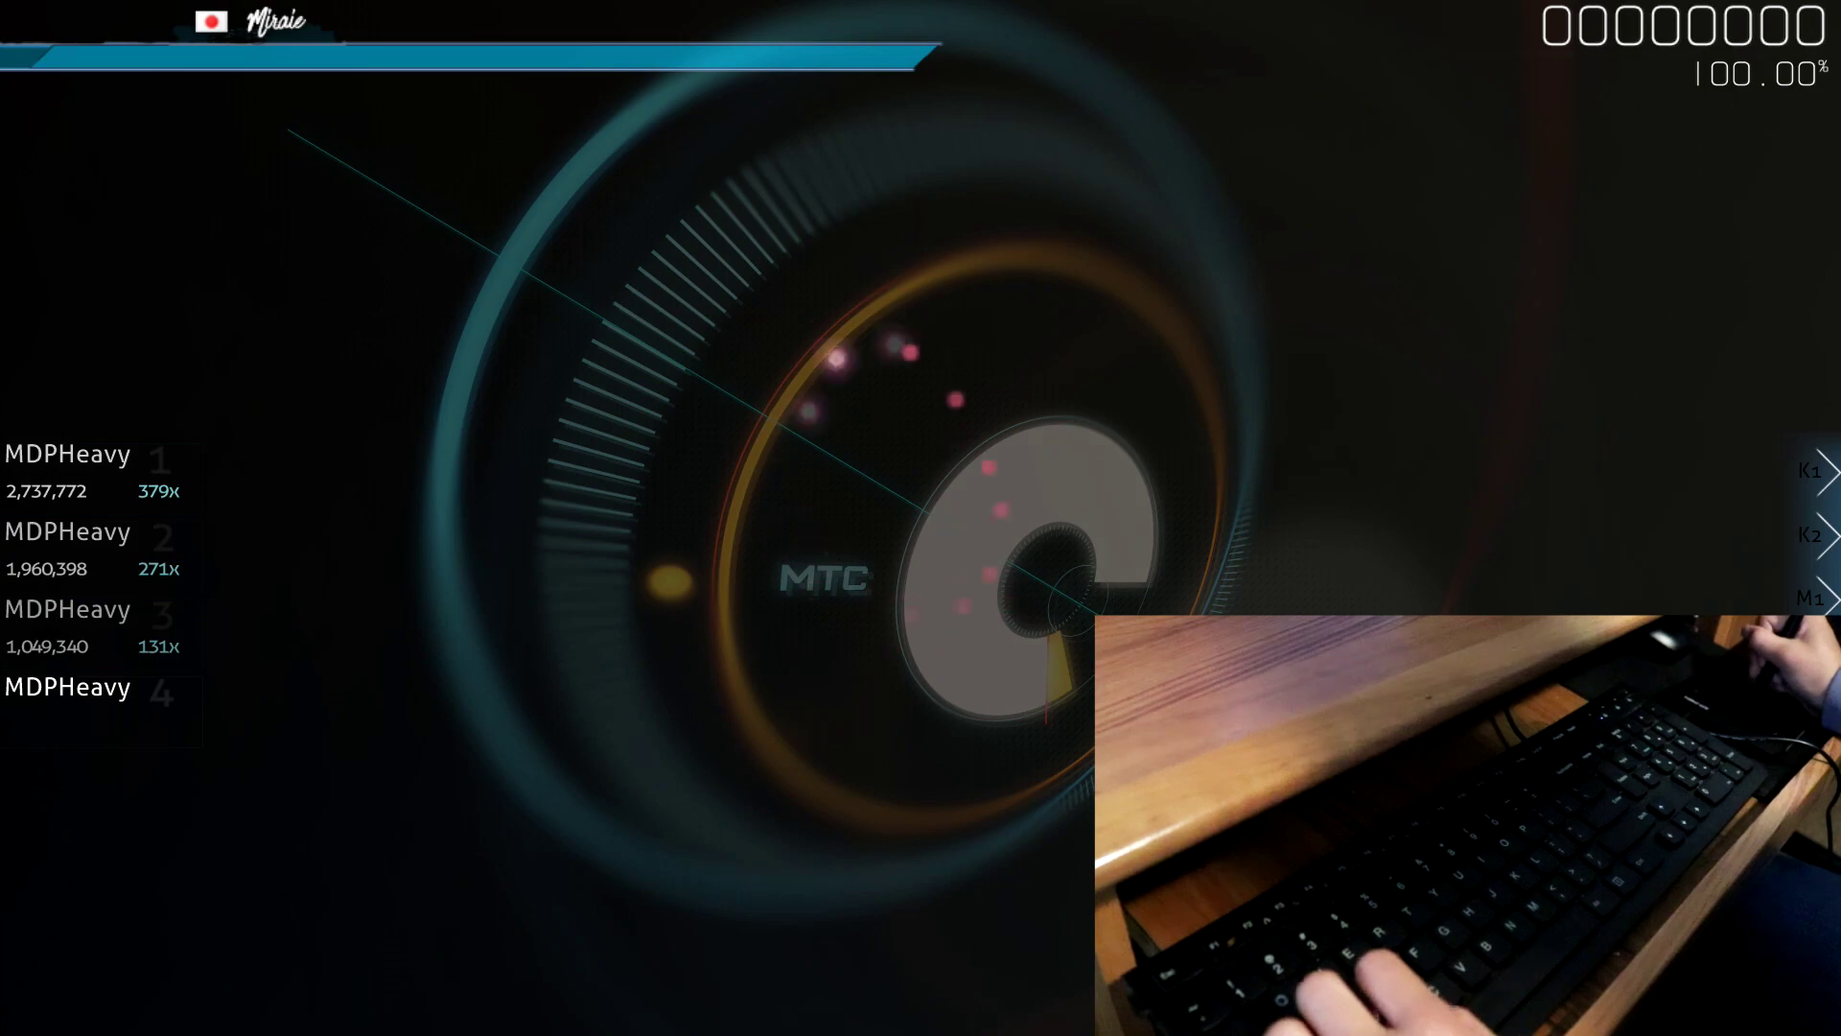
- Play the MTC beatmap's opening with the Z/X keys: spinner, numbered circles and sliders
{"action": "key", "text": "z"}
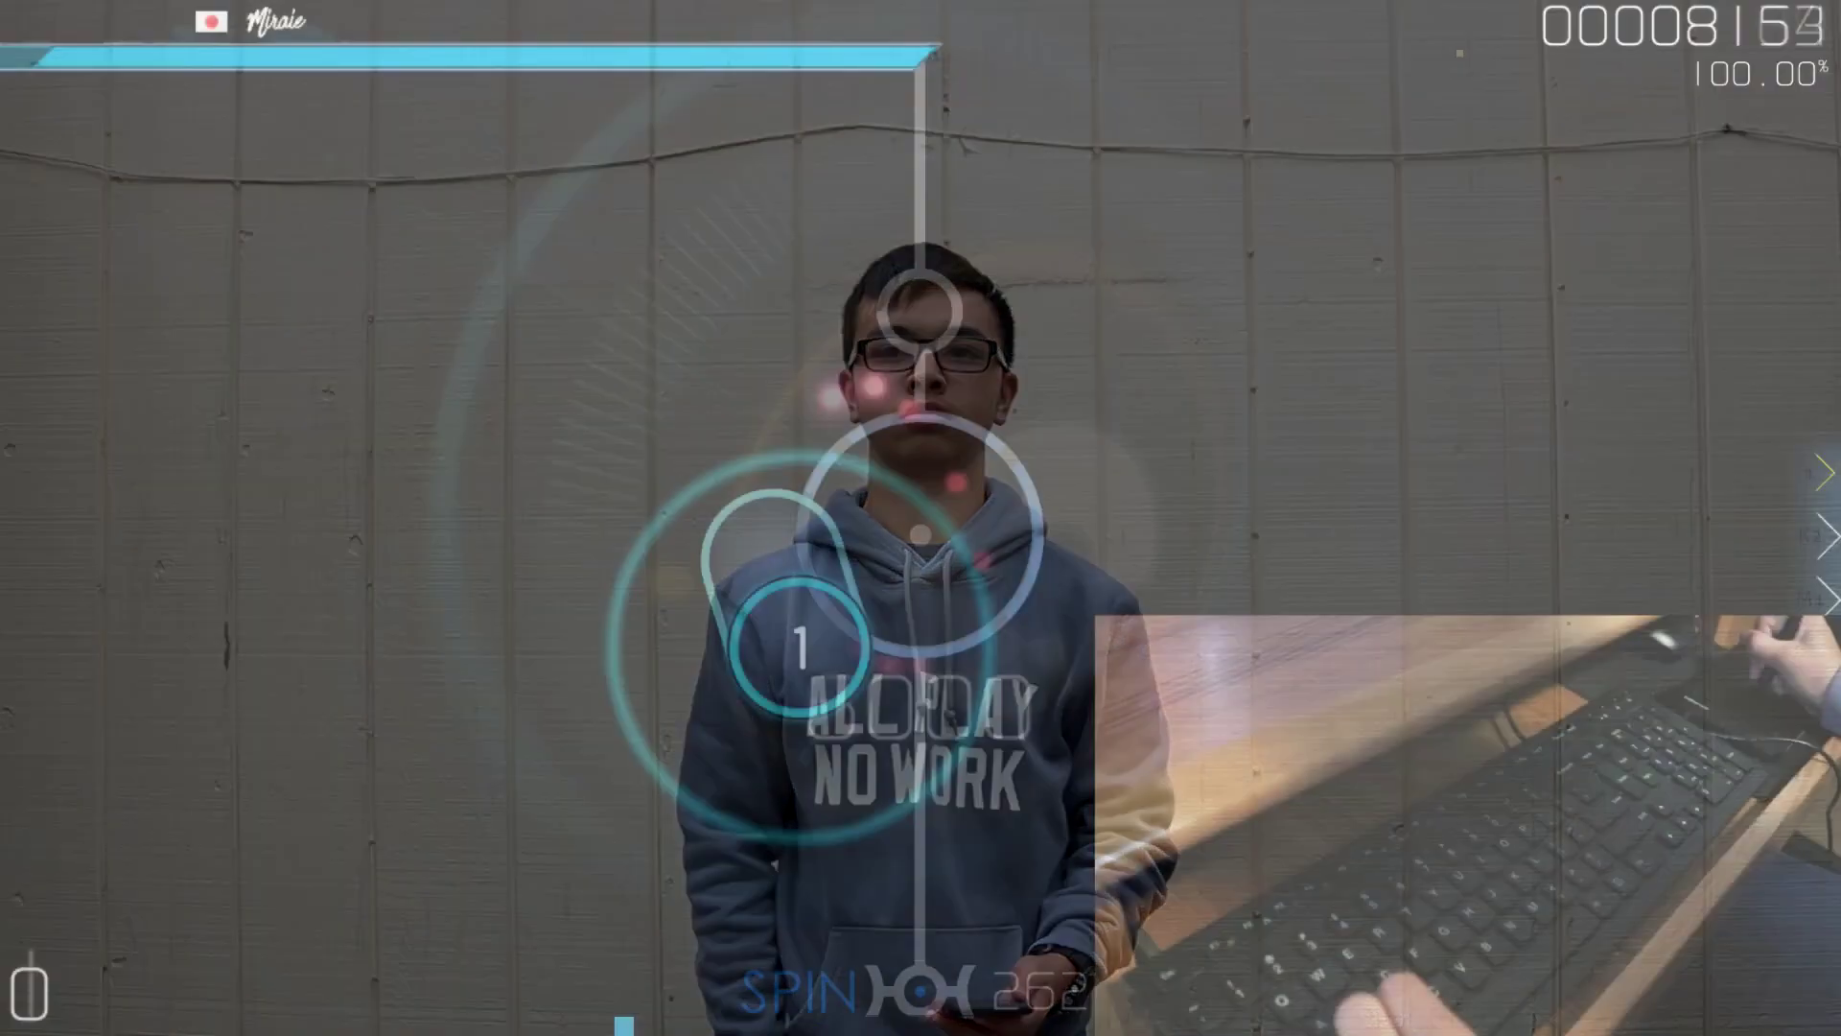
{"action": "key", "text": "z"}
{"action": "key", "text": "x"}
{"action": "key", "text": "z"}
{"action": "key", "text": "x"}
{"action": "key", "text": "z"}
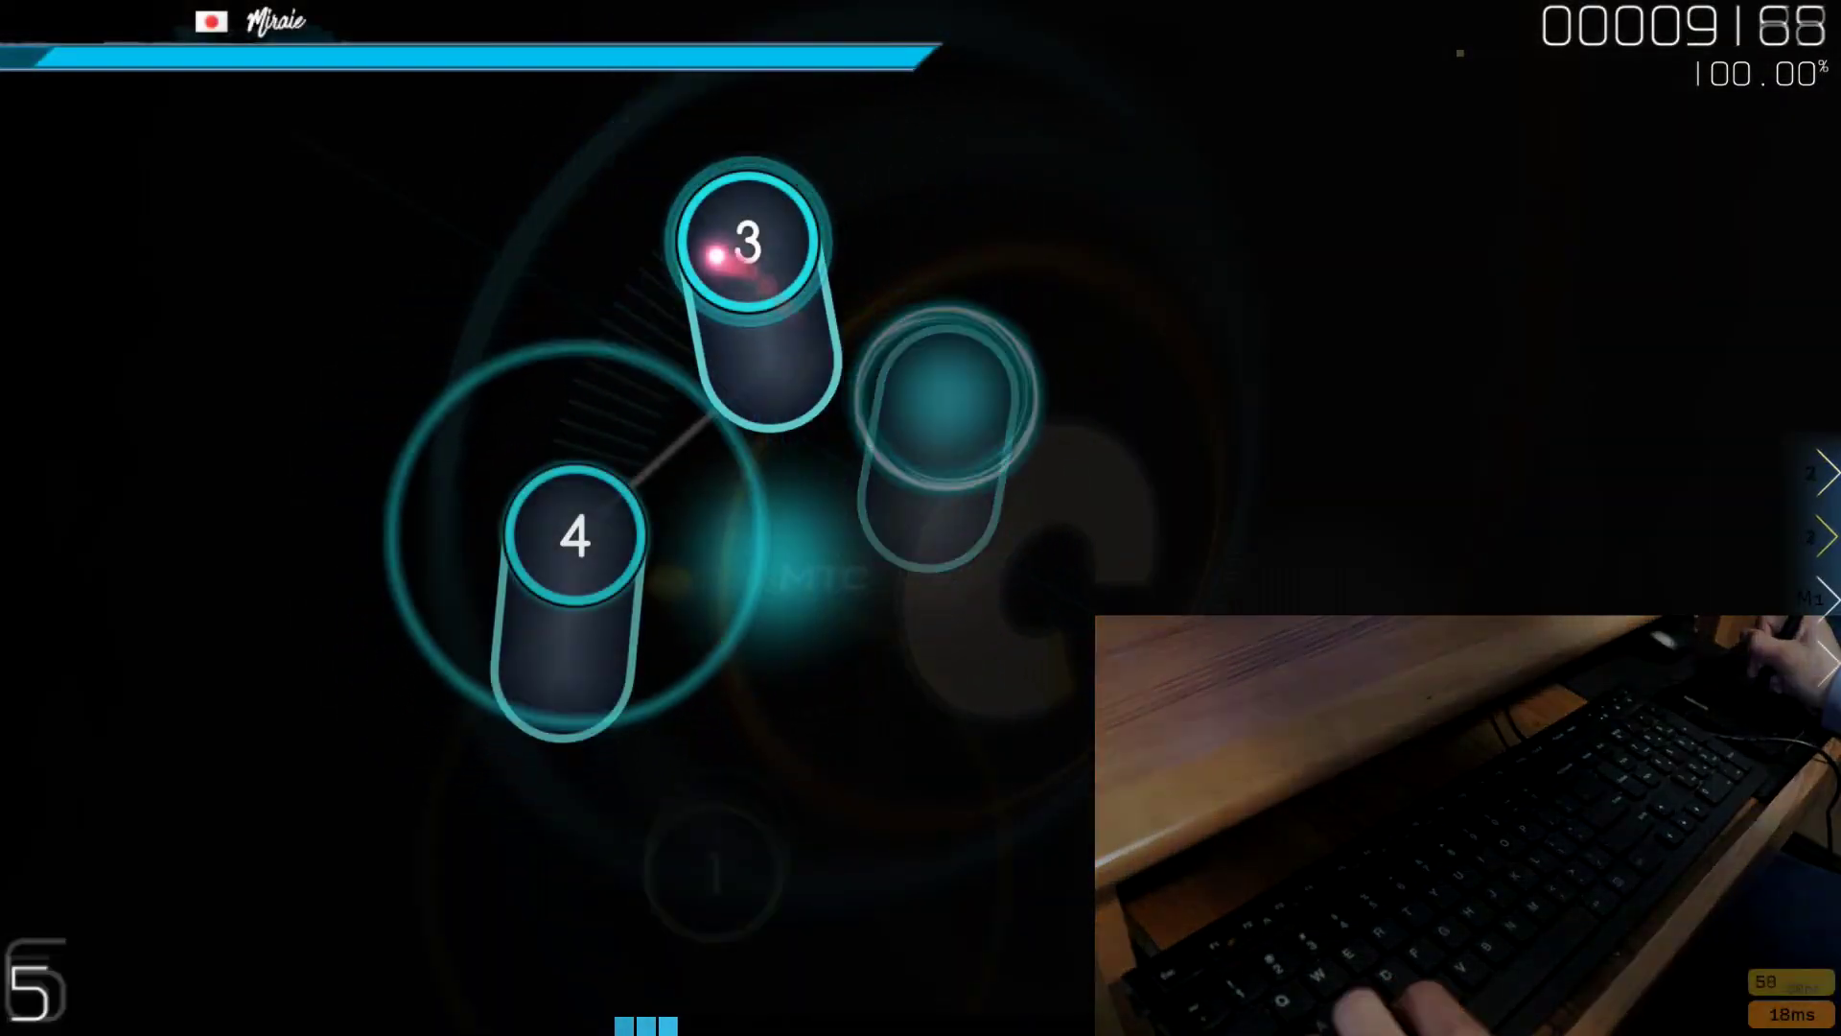
{"action": "key", "text": "x"}
{"action": "key", "text": "z"}
{"action": "key", "text": "x"}
{"action": "key", "text": "z"}
{"action": "key", "text": "x"}
{"action": "key", "text": "z"}
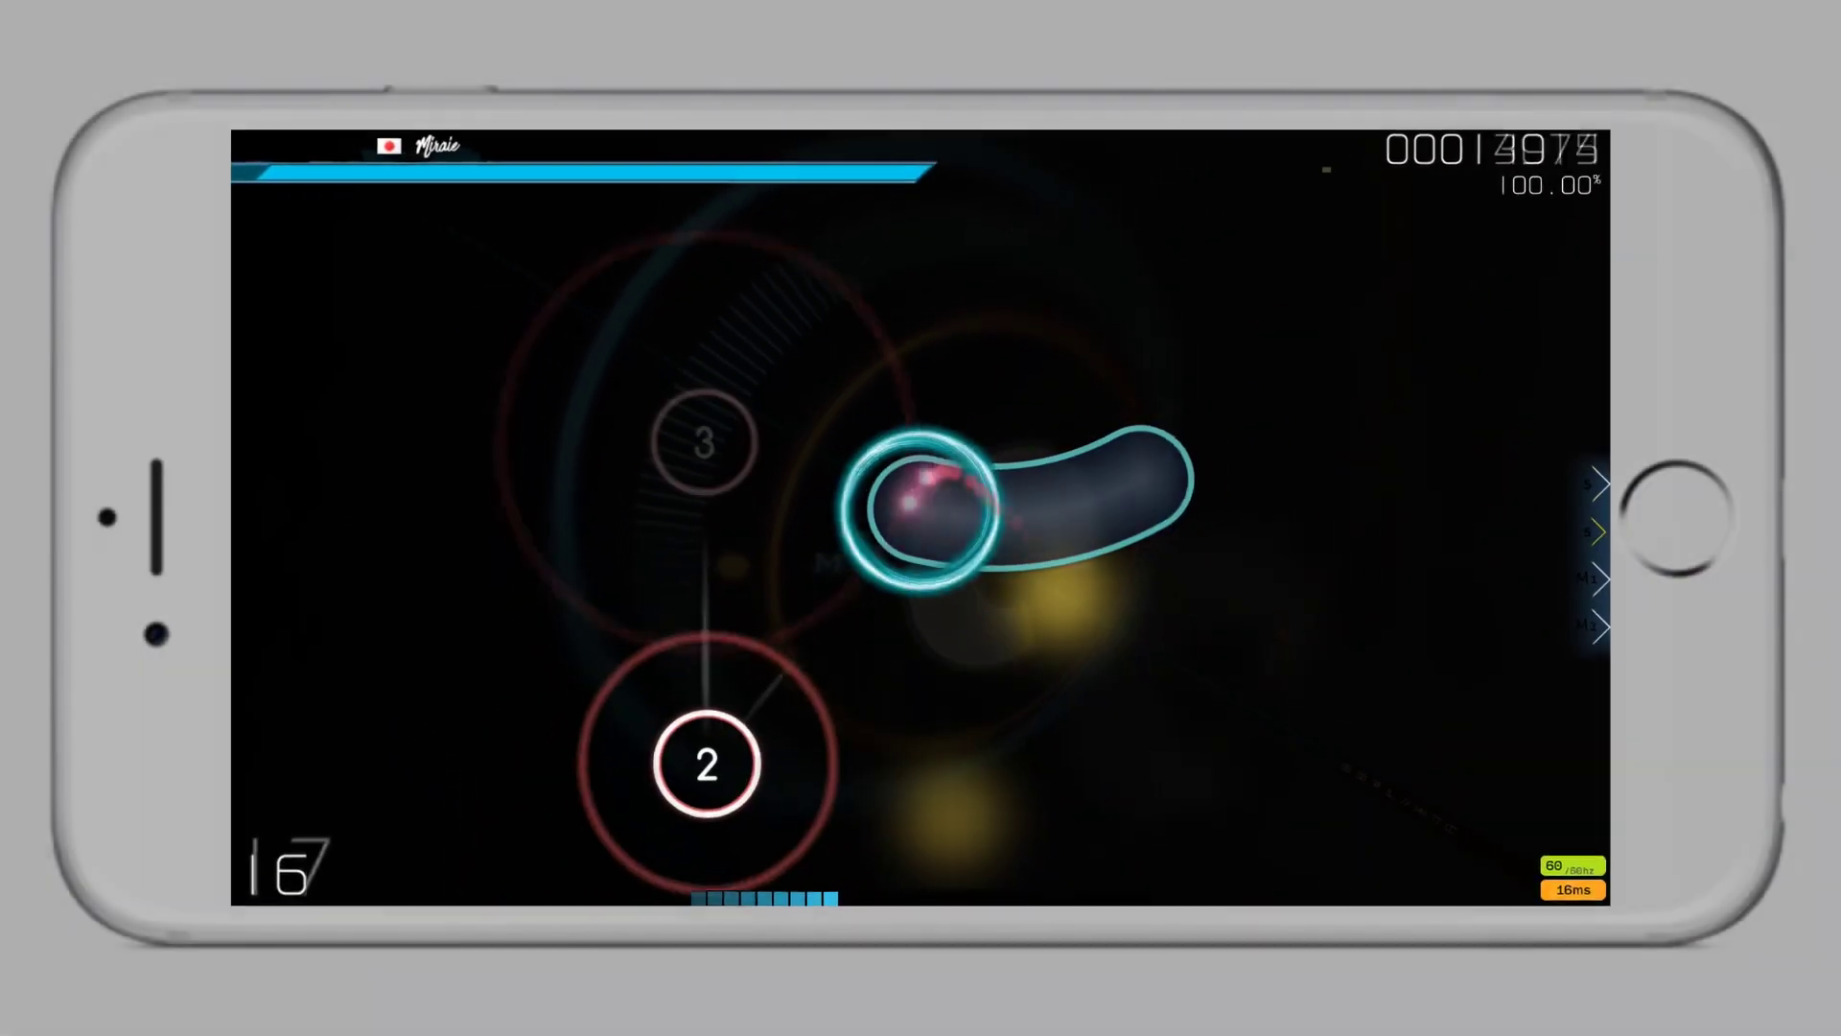
{"action": "key", "text": "x"}
{"action": "key", "text": "z"}
{"action": "key", "text": "x"}
{"action": "key", "text": "z"}
{"action": "key", "text": "x"}
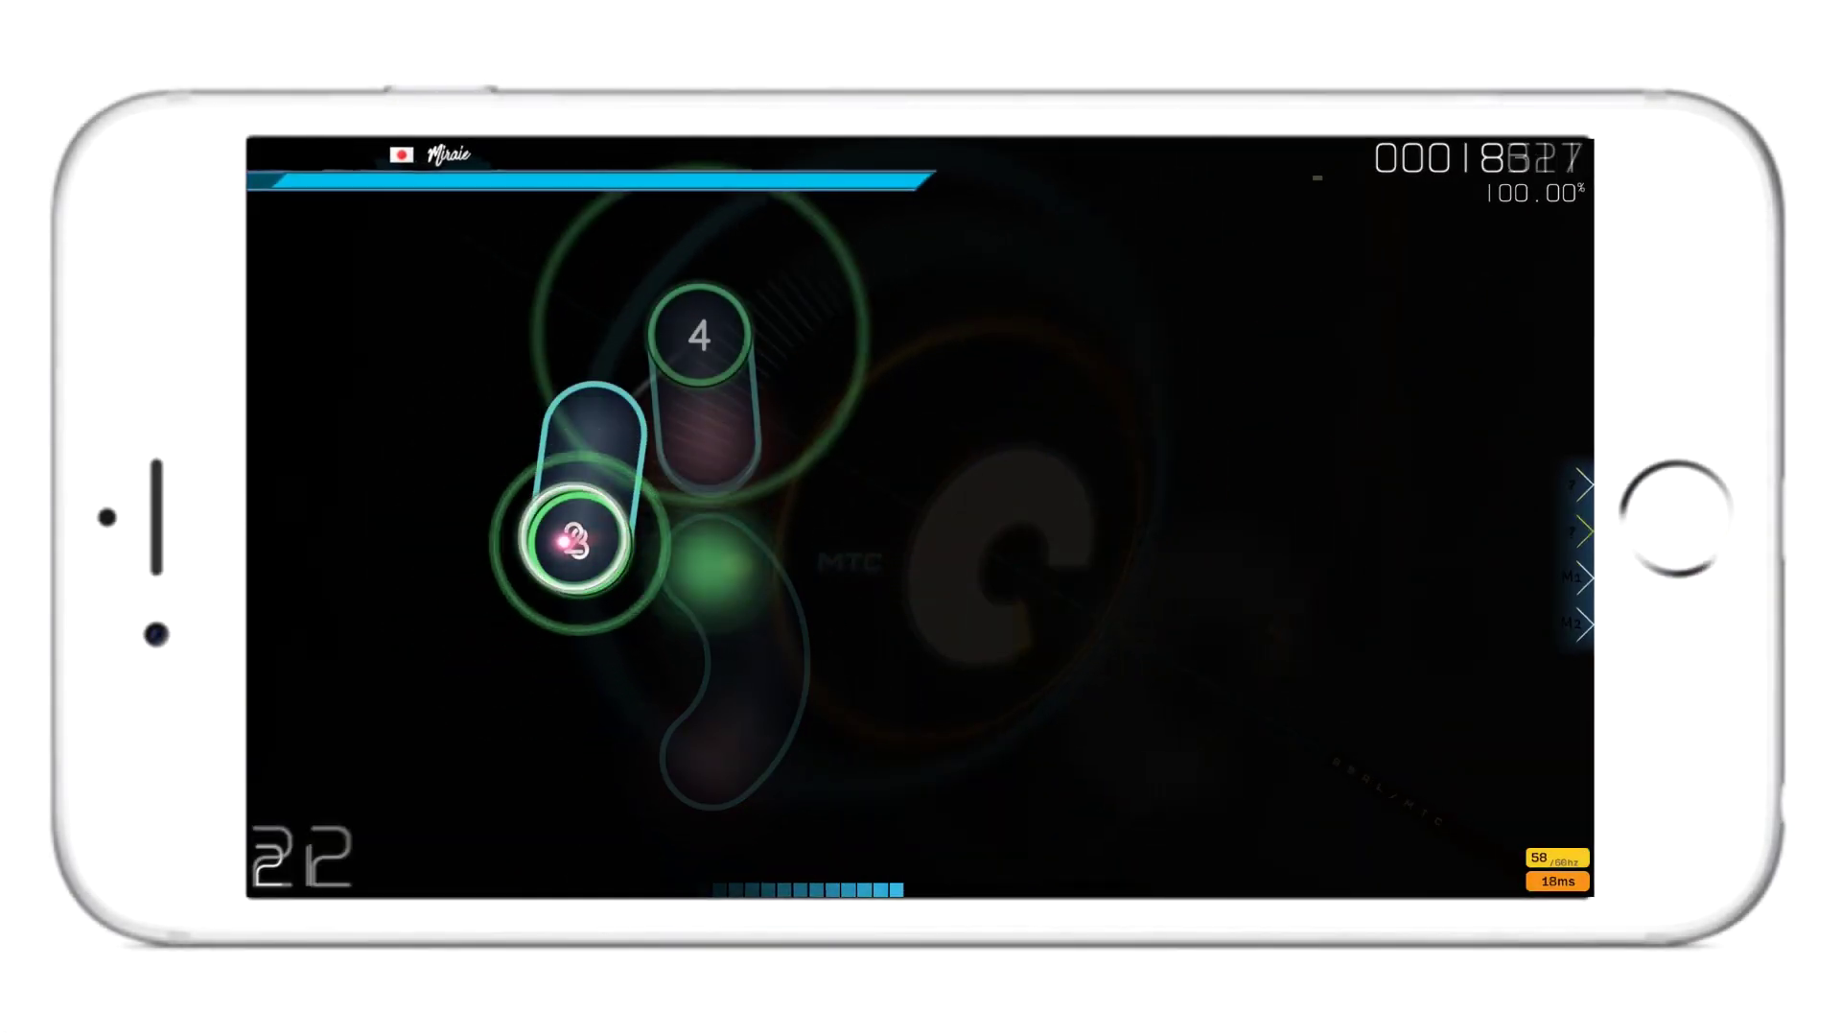
{"action": "key", "text": "z"}
{"action": "key", "text": "x"}
{"action": "key", "text": "z"}
{"action": "key", "text": "x"}
{"action": "key", "text": "z"}
{"action": "key", "text": "x"}
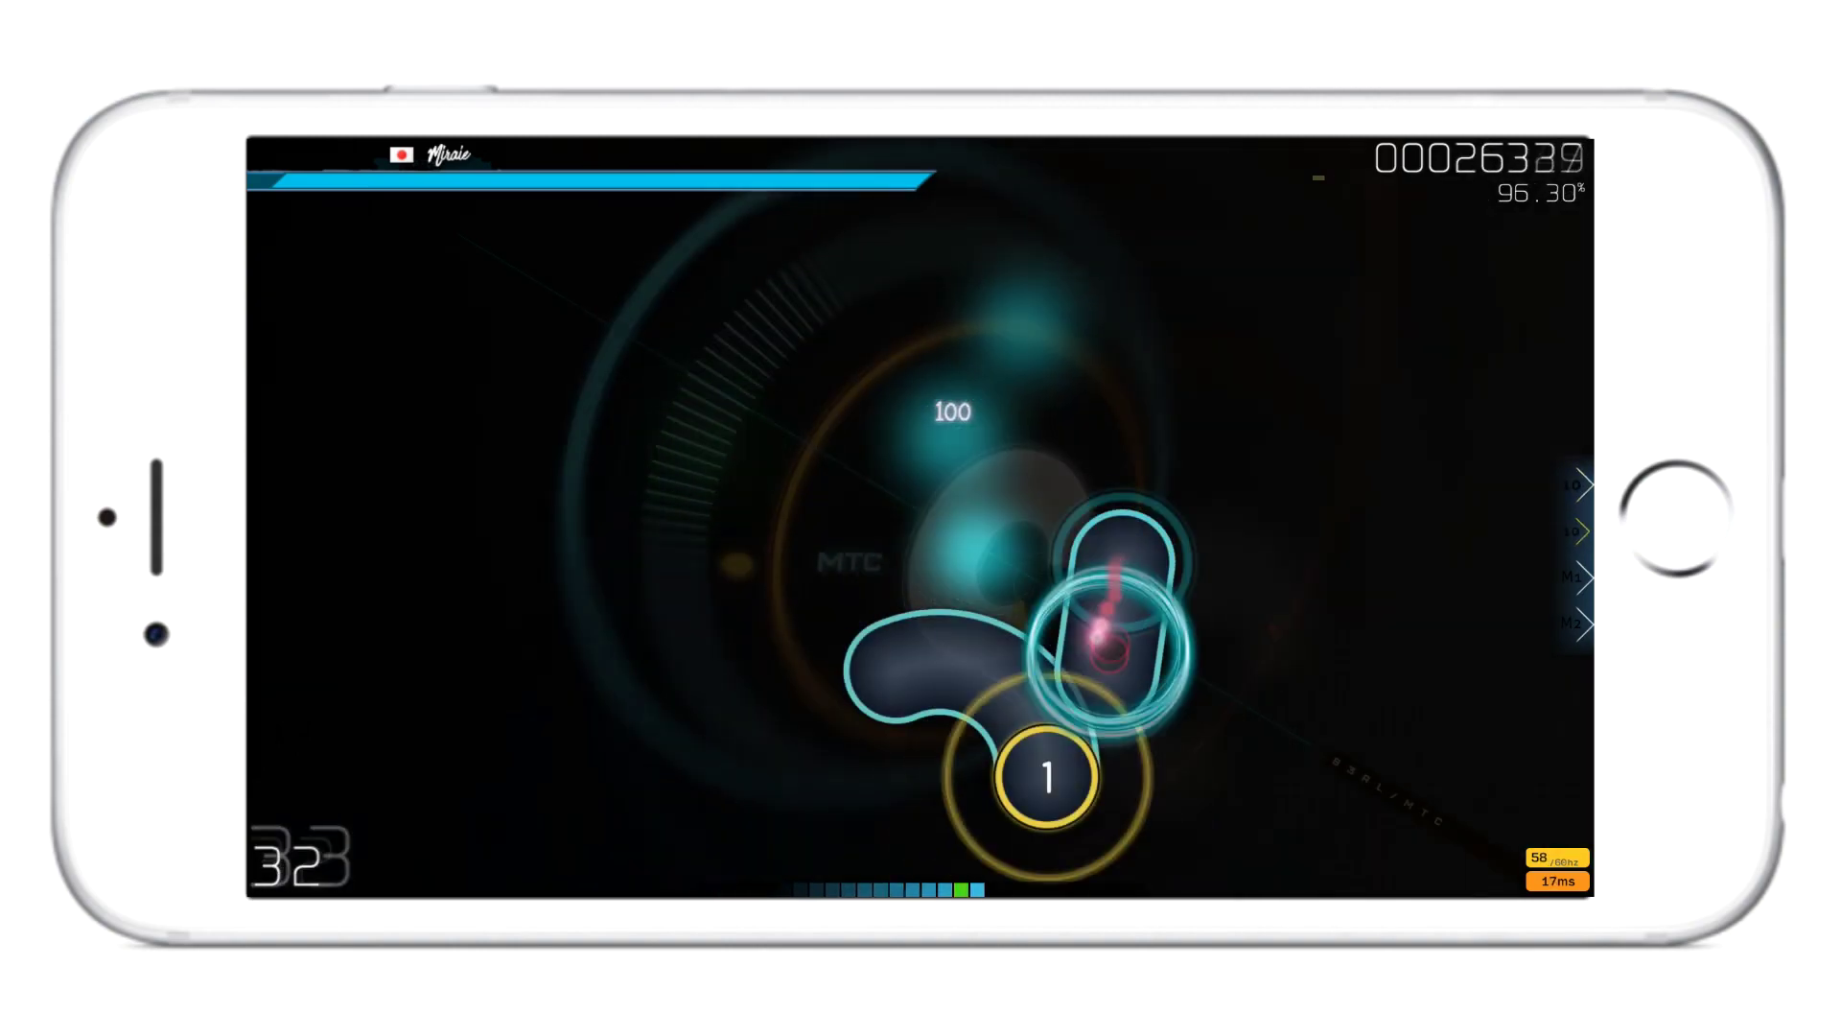
{"action": "key", "text": "z"}
{"action": "key", "text": "x"}
{"action": "key", "text": "z"}
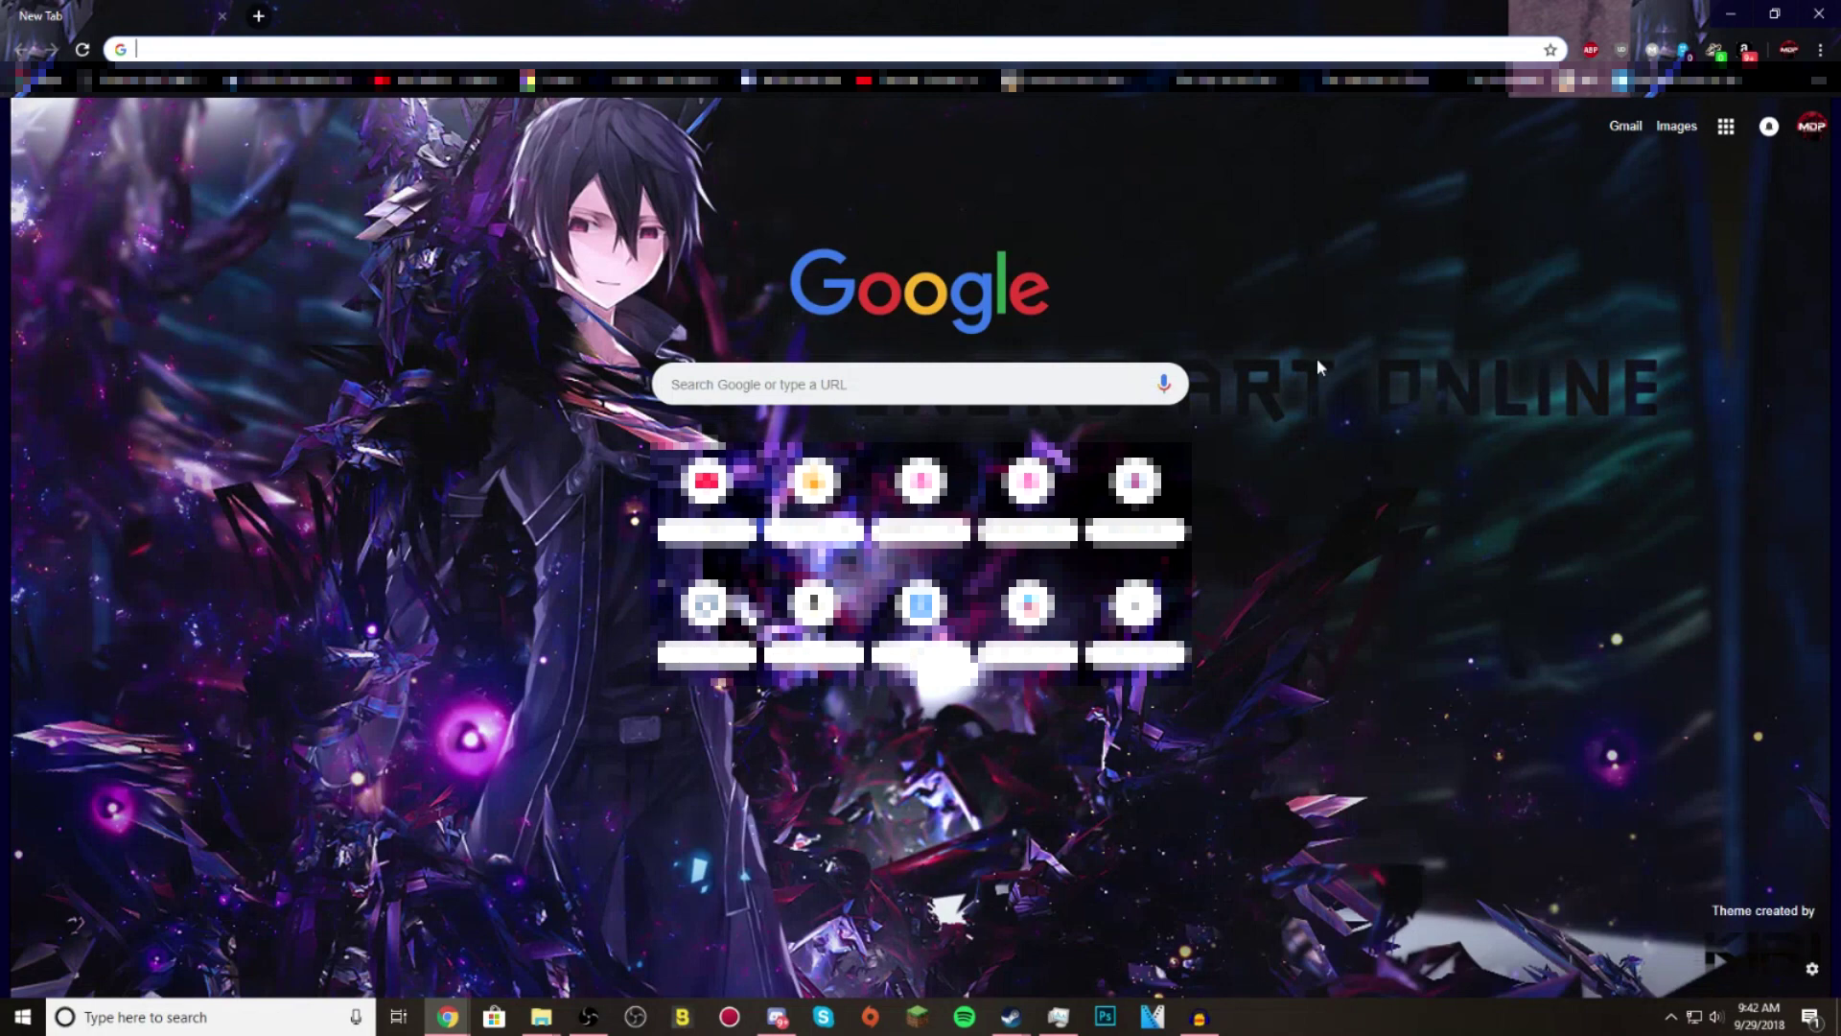
- Search Google for iosu and open the imxieyi/iosu GitHub repository
{"action": "type", "text": "iosu"}
{"action": "key", "text": "Return"}
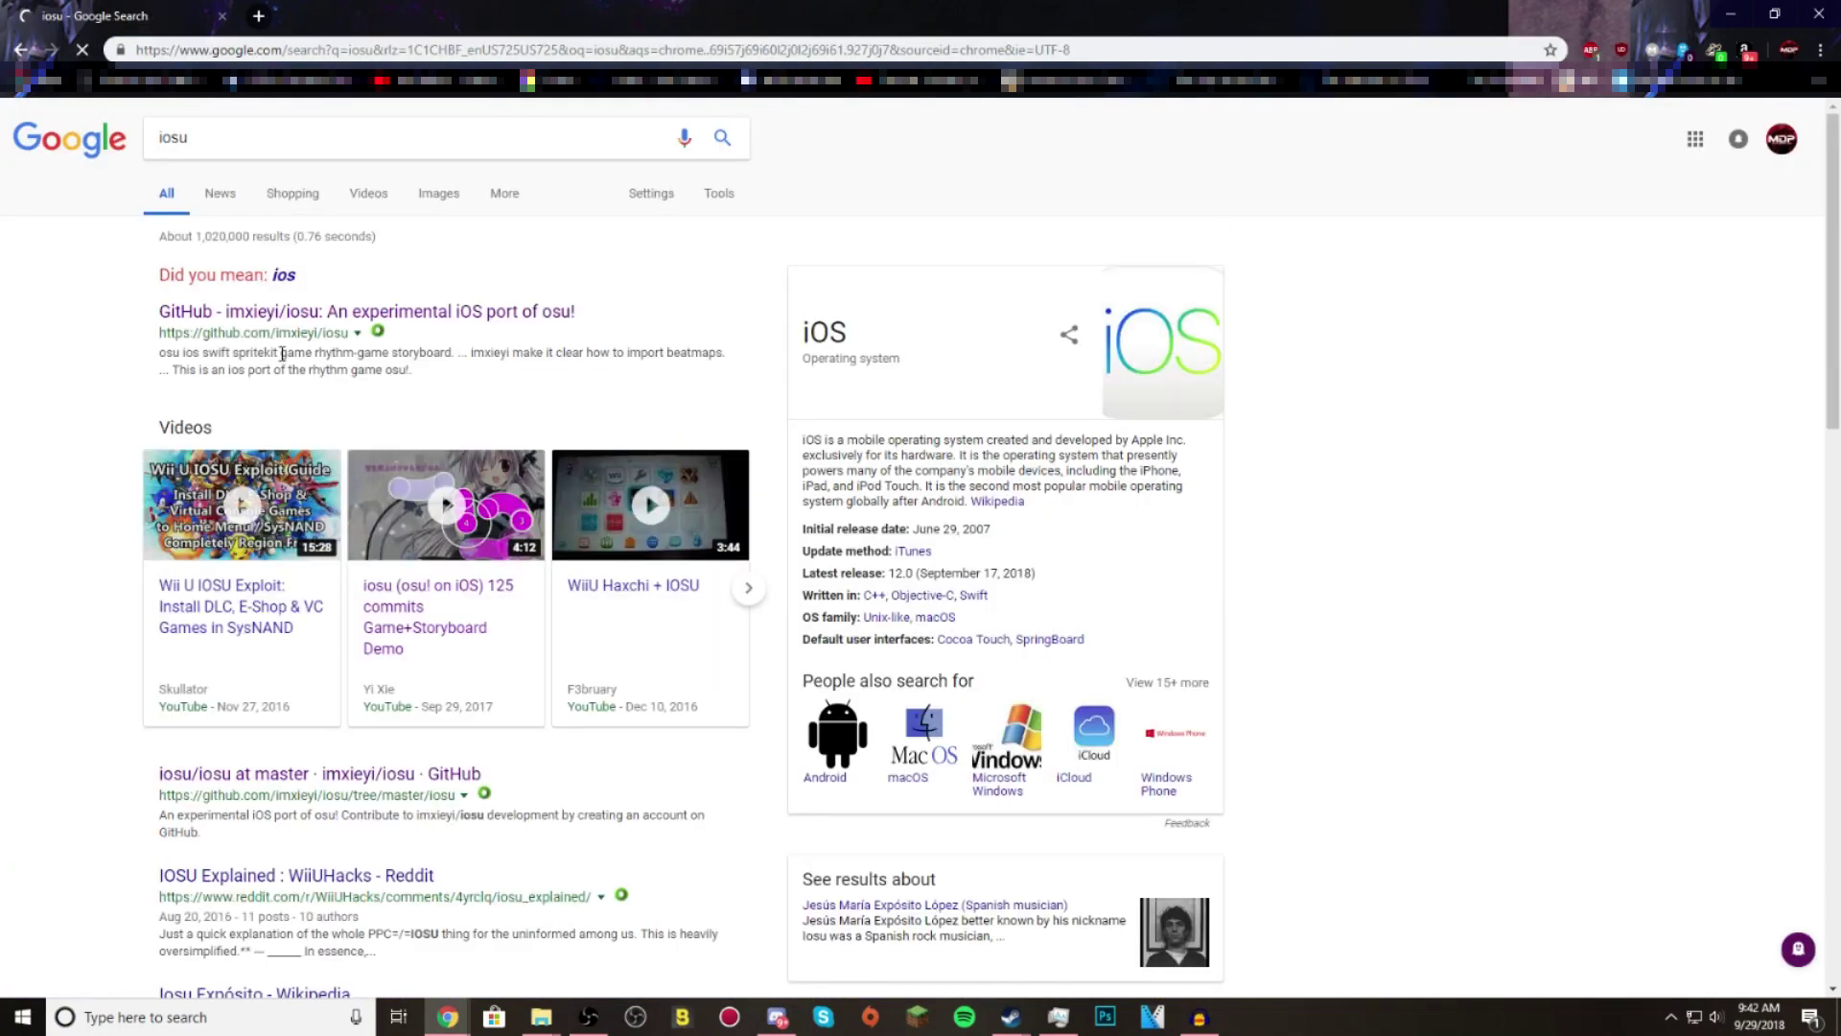
{"action": "left_click", "coordinate": [275, 323]}
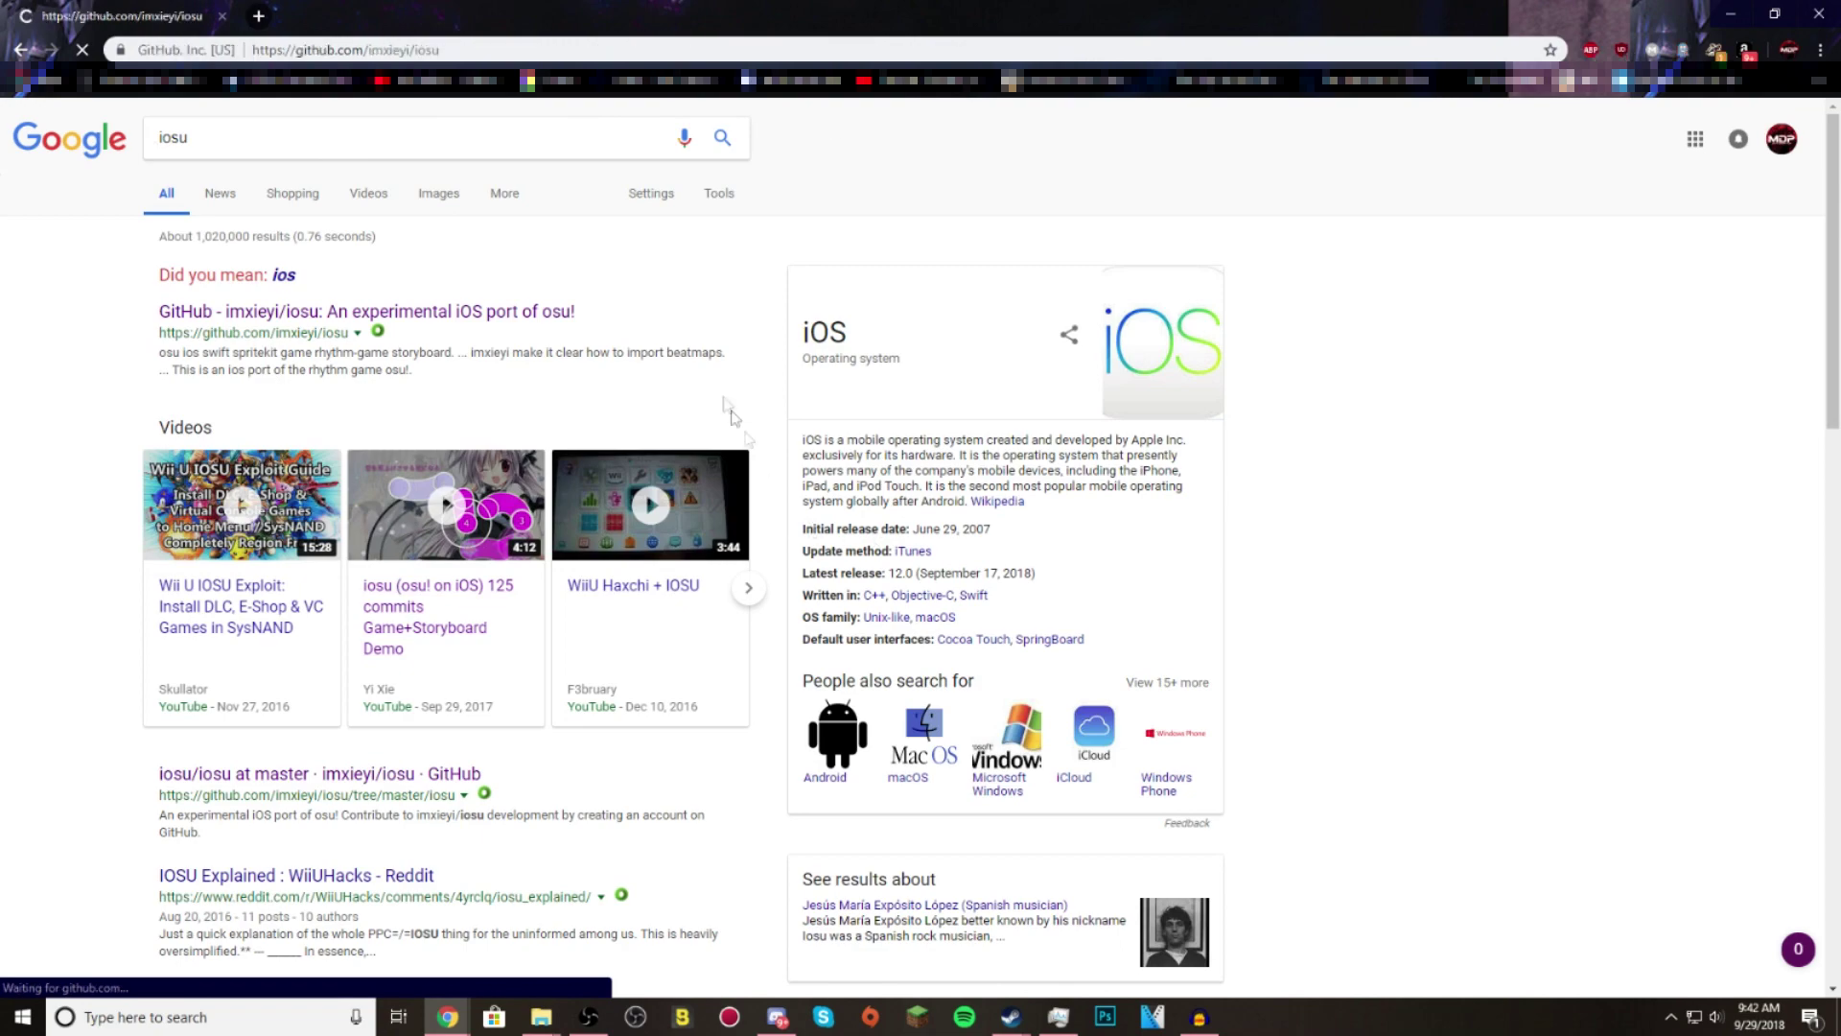
- Scroll to the Cydia Impactor installation steps and follow the Cydia Impactor site link
{"action": "scroll", "coordinate": [596, 727], "scroll_direction": "down", "scroll_amount": 10}
{"action": "scroll", "coordinate": [624, 711], "scroll_direction": "down", "scroll_amount": 5}
{"action": "scroll", "coordinate": [624, 710], "scroll_direction": "down", "scroll_amount": 2}
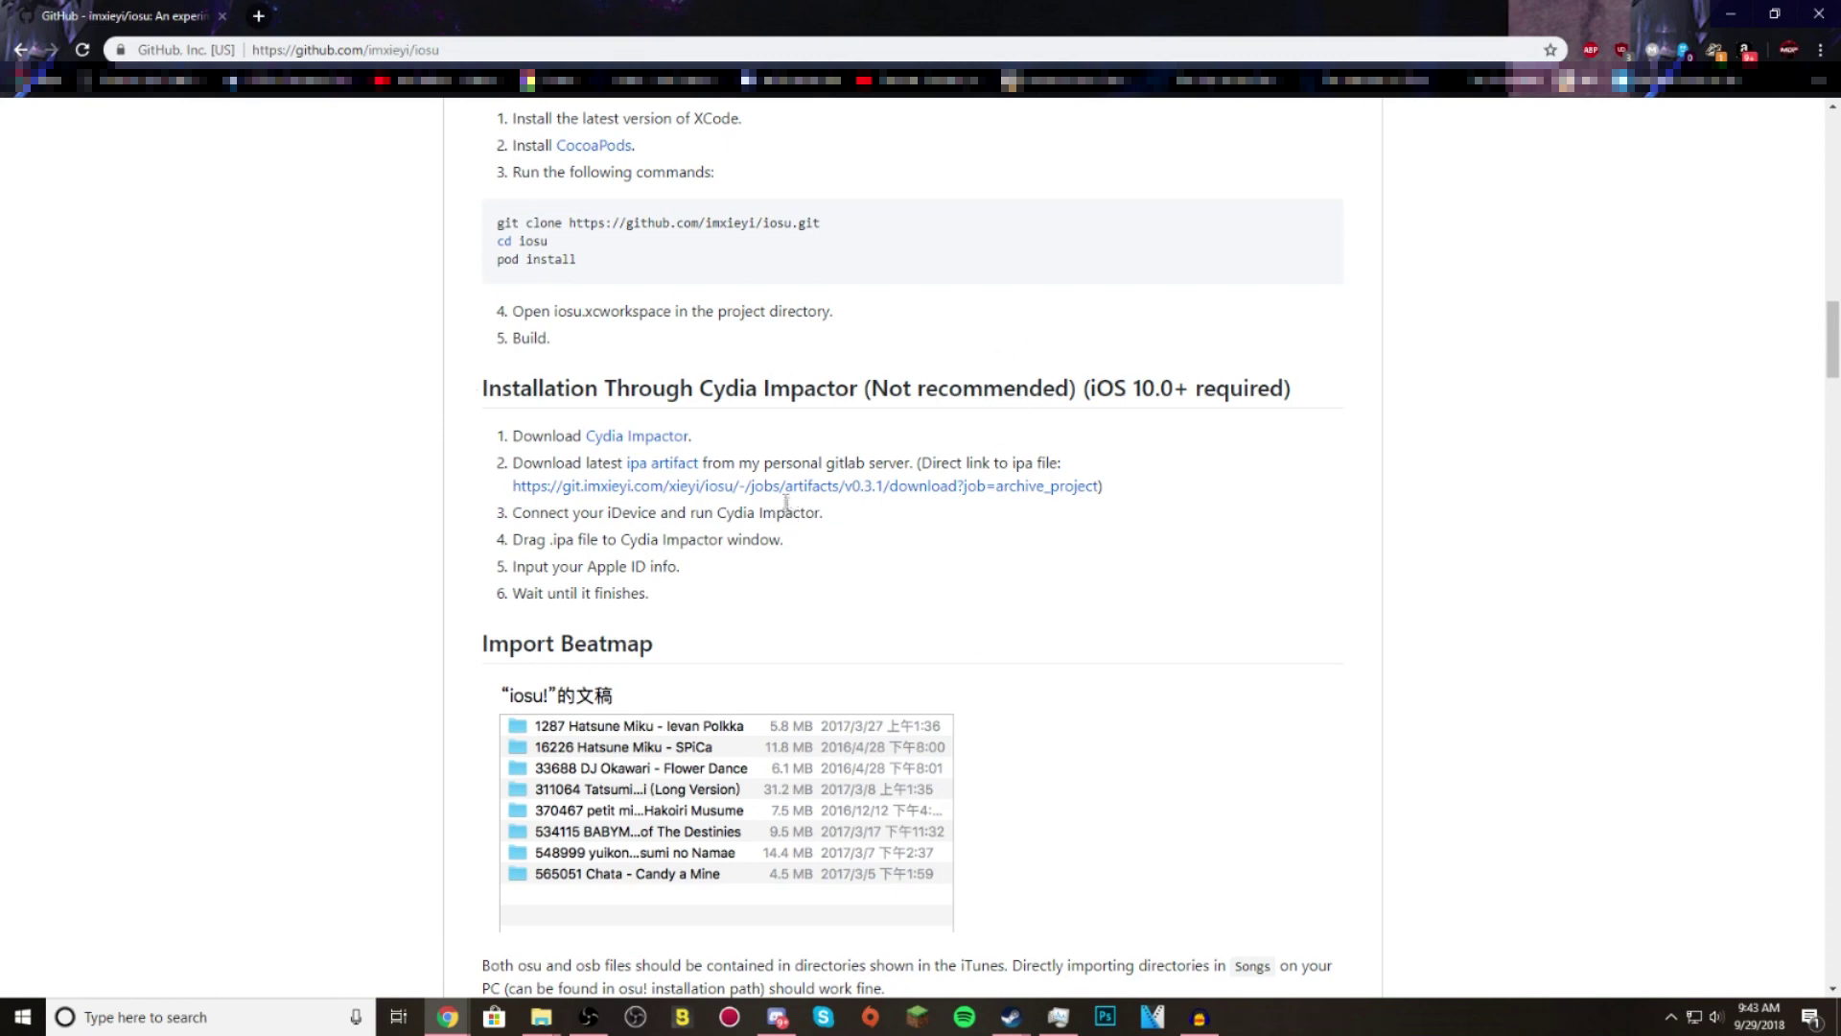
{"action": "scroll", "coordinate": [1228, 471], "scroll_direction": "down", "scroll_amount": 1}
{"action": "scroll", "coordinate": [1228, 472], "scroll_direction": "up", "scroll_amount": 4}
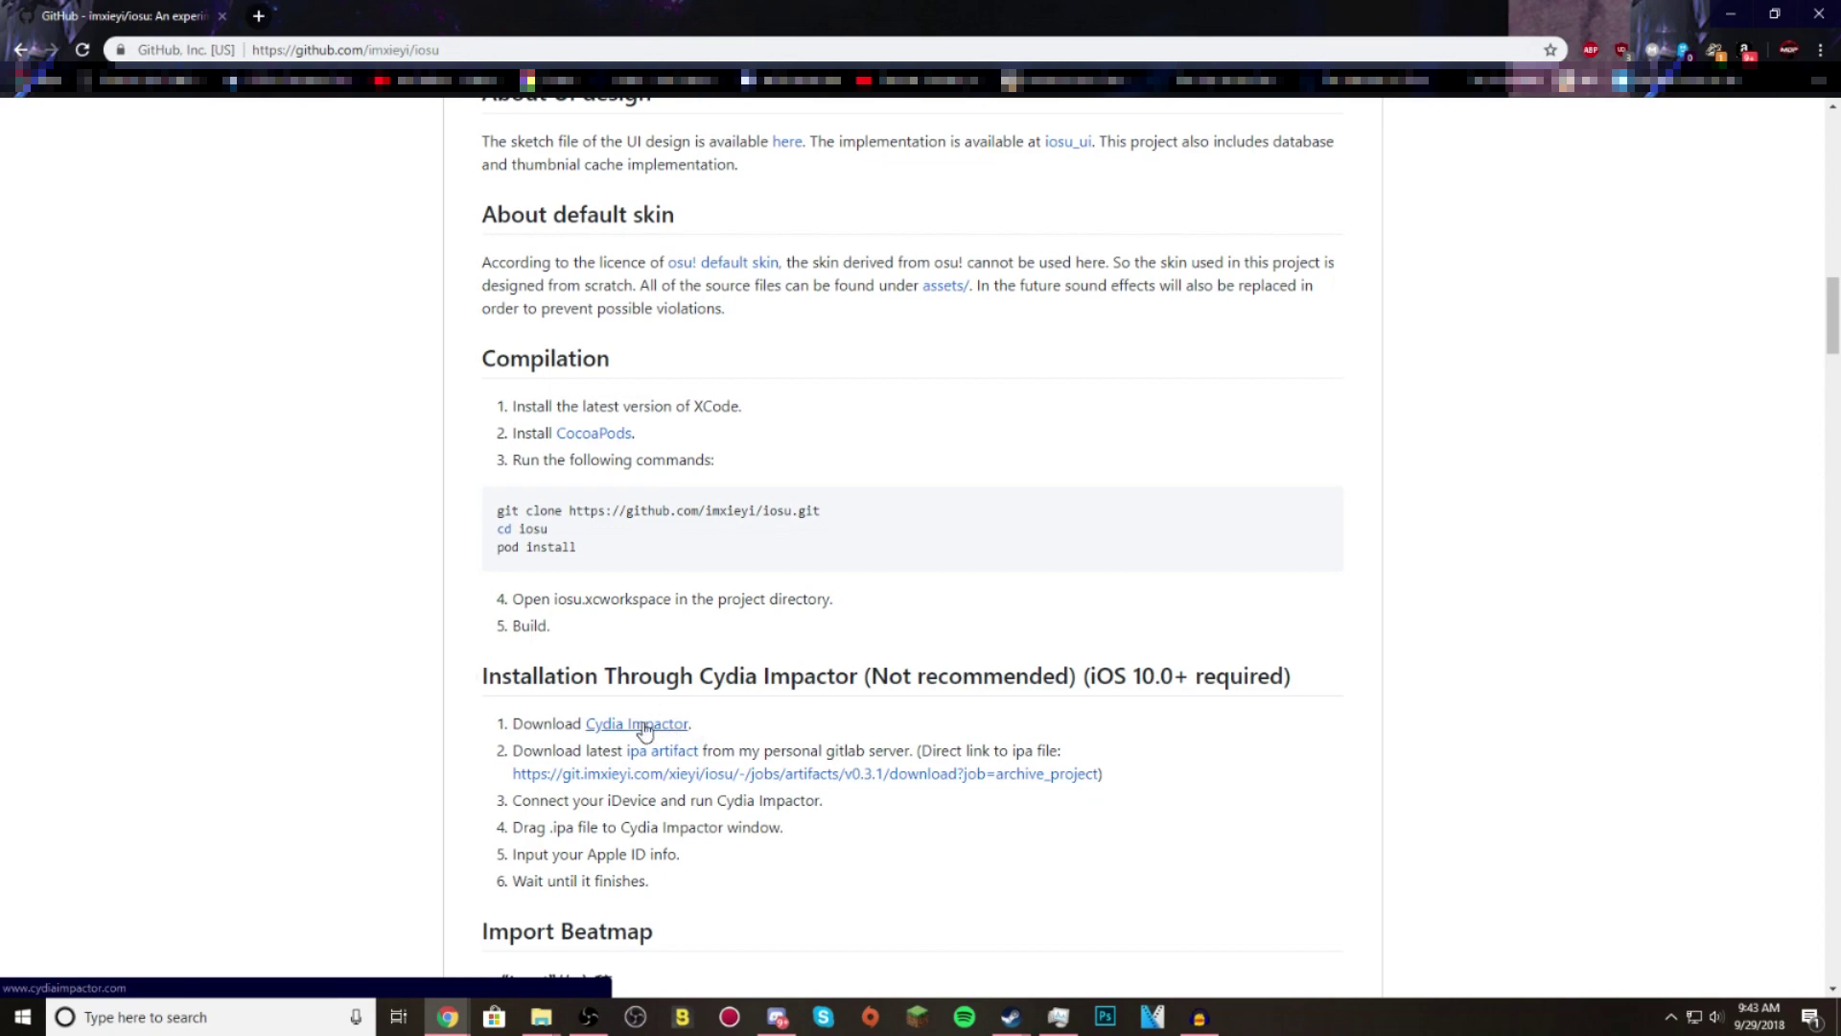
{"action": "left_click", "coordinate": [645, 726]}
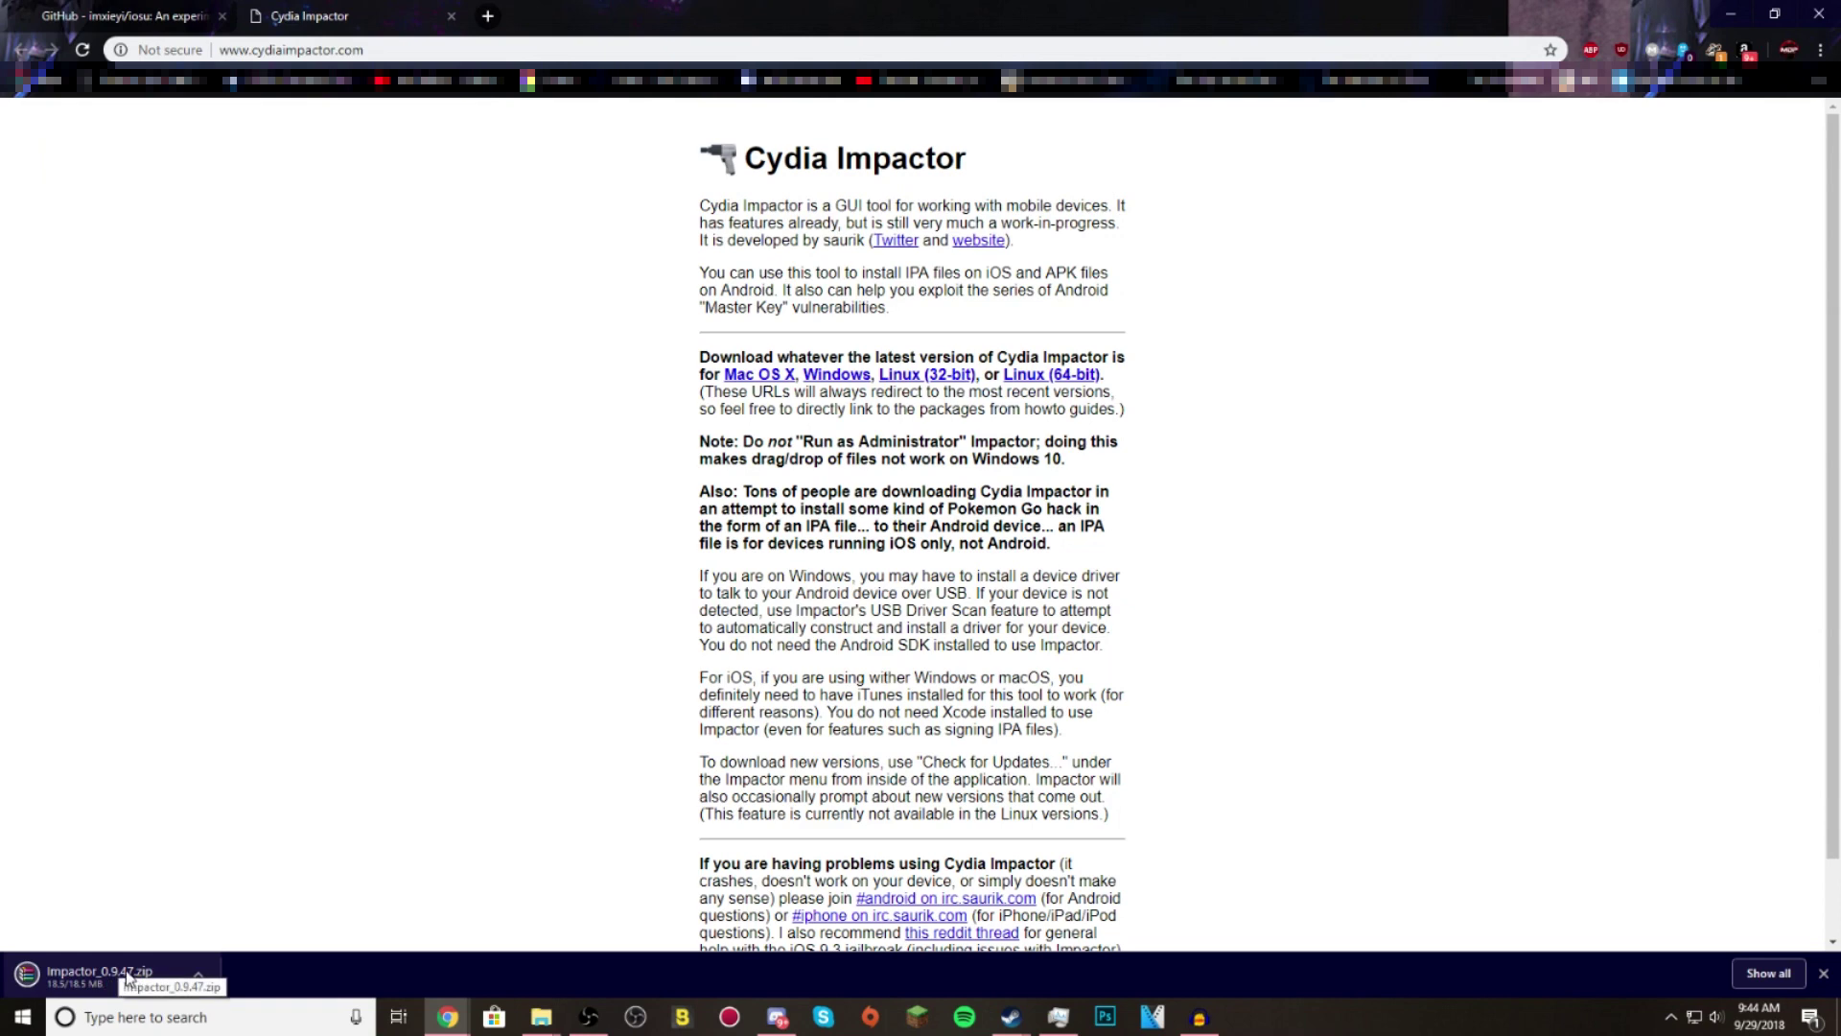
- Open the downloaded Impactor_0.9.47.zip in WinRAR and select all seven files
{"action": "left_click", "coordinate": [127, 976]}
{"action": "left_click_drag", "start_coordinate": [364, 541], "coordinate": [374, 331]}
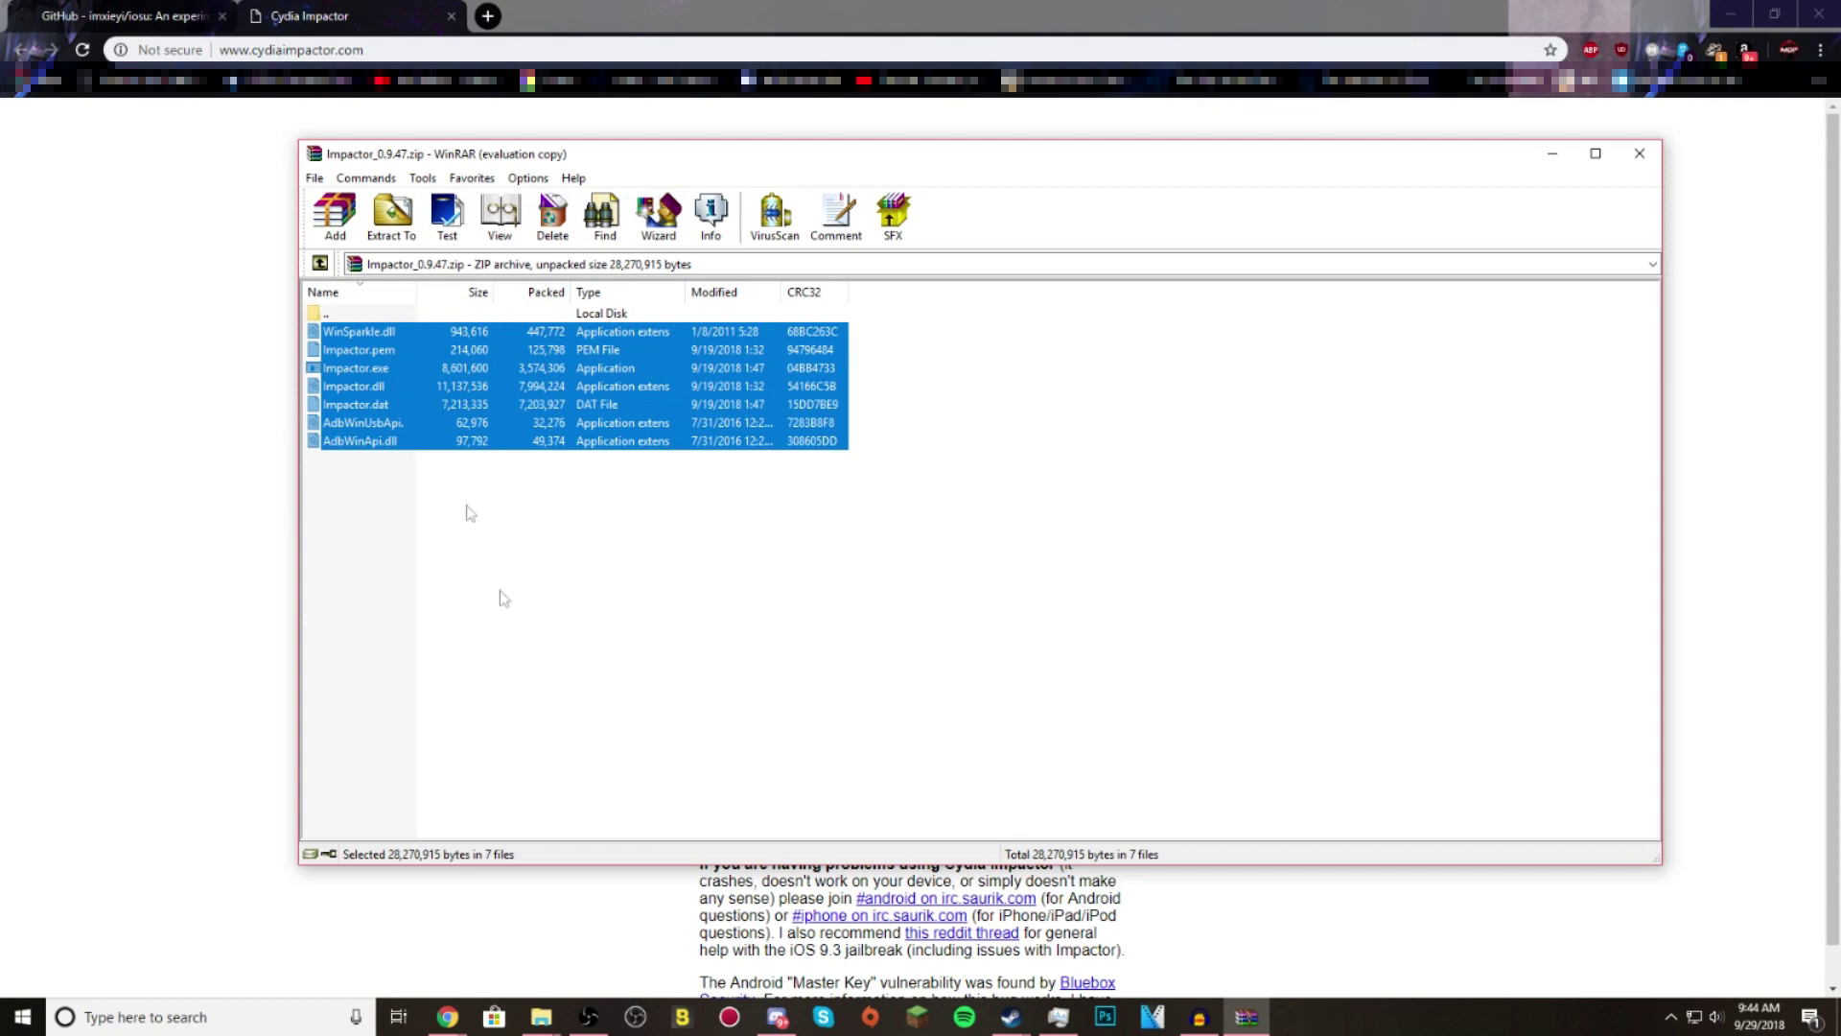
- Copy the seven Impactor files into the Cydia Impactor folder, replacing old copies, and launch Impactor.exe
{"action": "left_click_drag", "start_coordinate": [540, 1014], "coordinate": [1076, 547]}
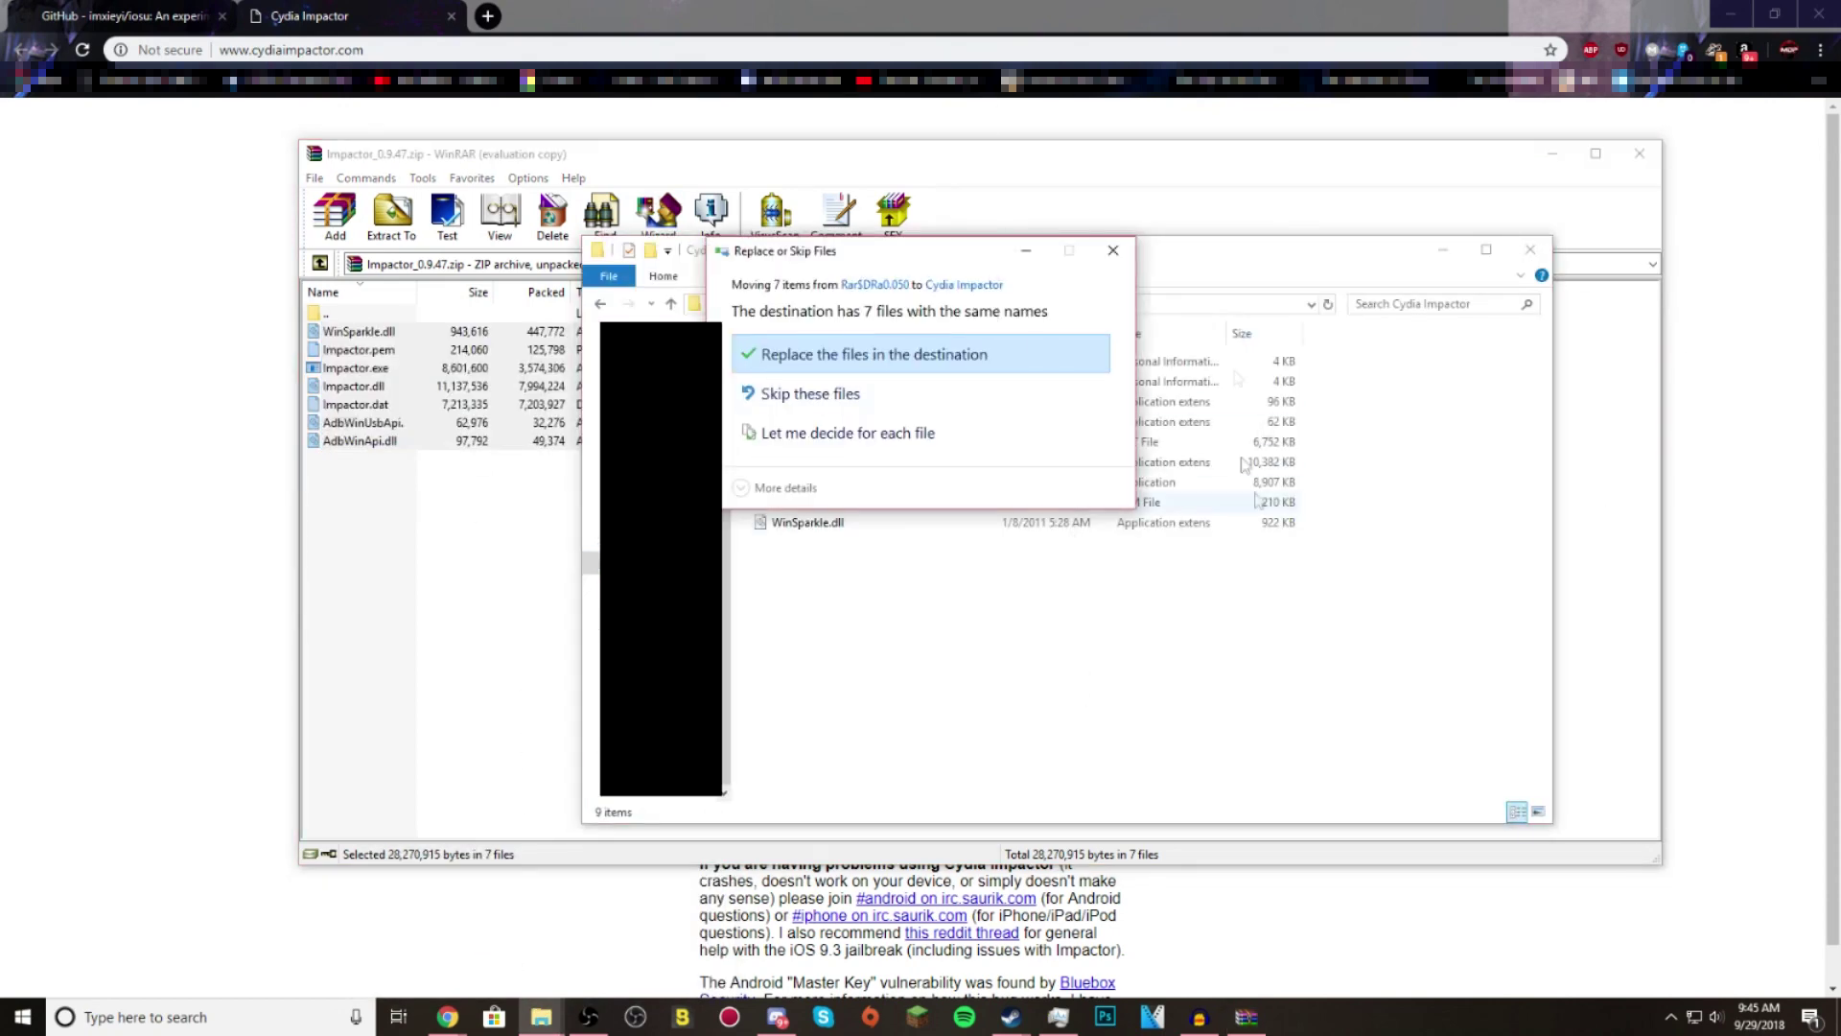
{"action": "left_click", "coordinate": [892, 351]}
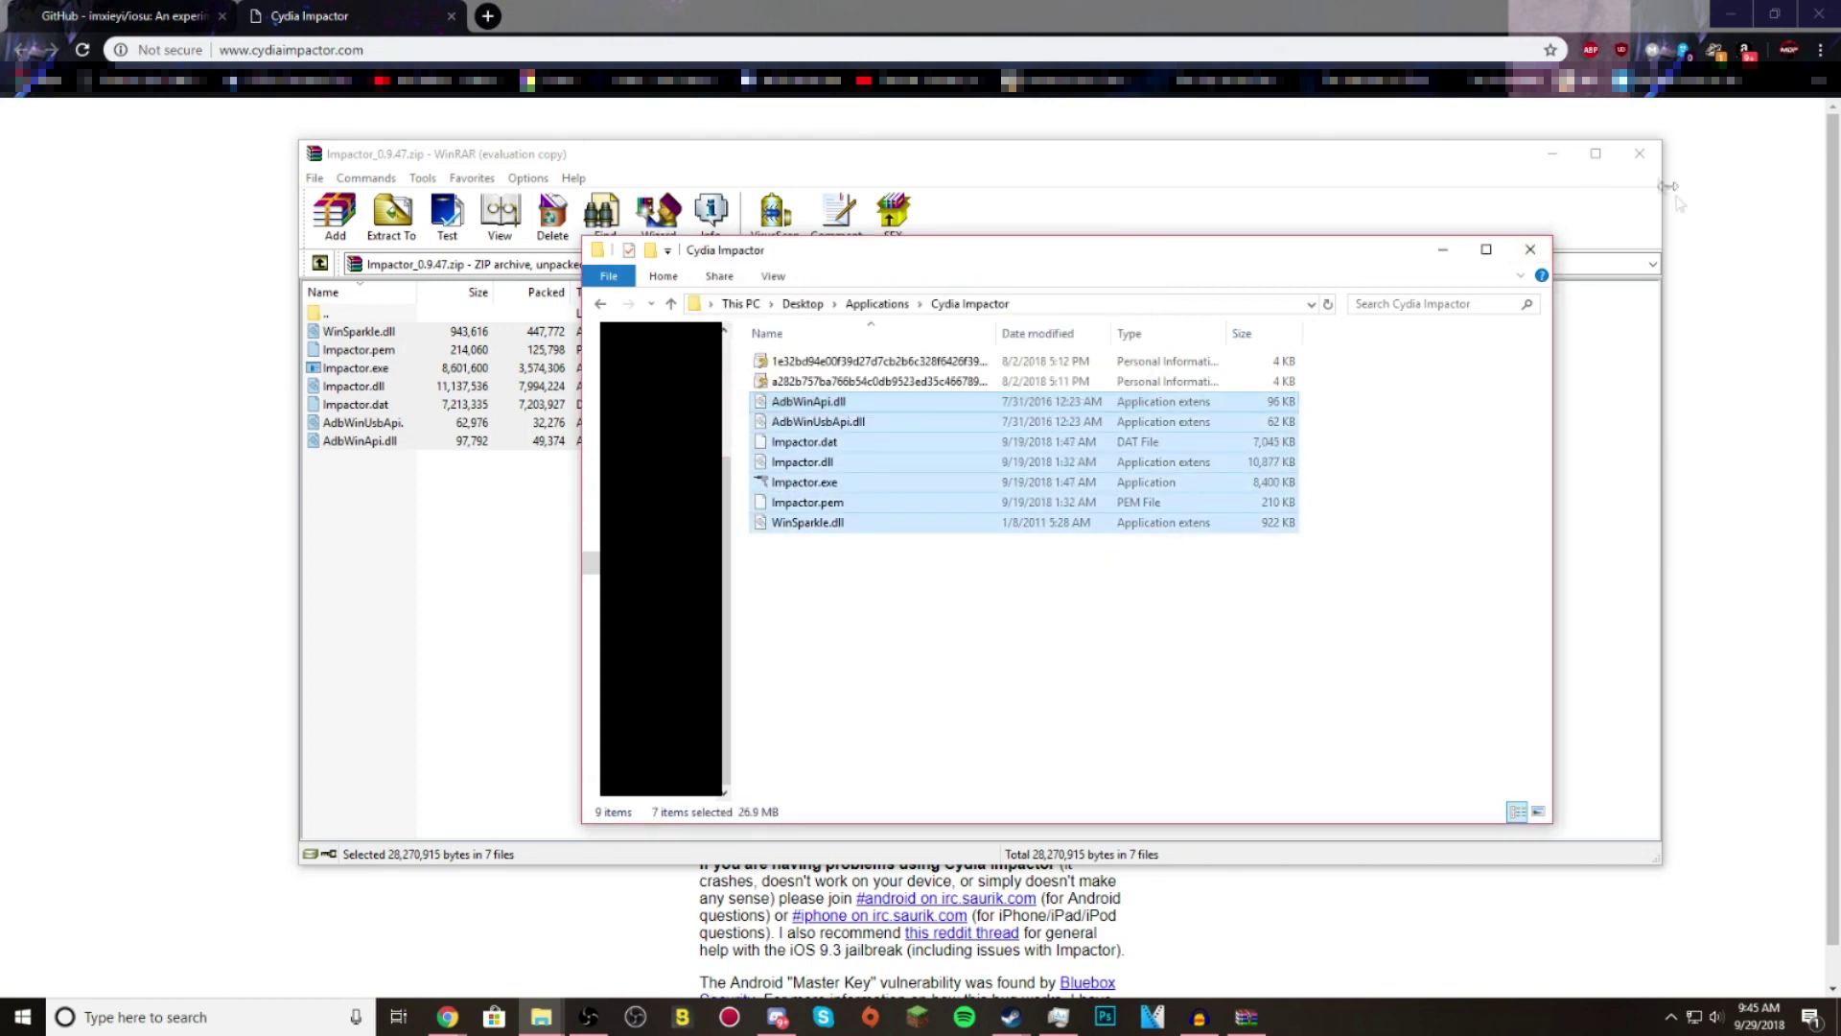
{"action": "left_click", "coordinate": [1640, 155]}
{"action": "double_click", "coordinate": [832, 485]}
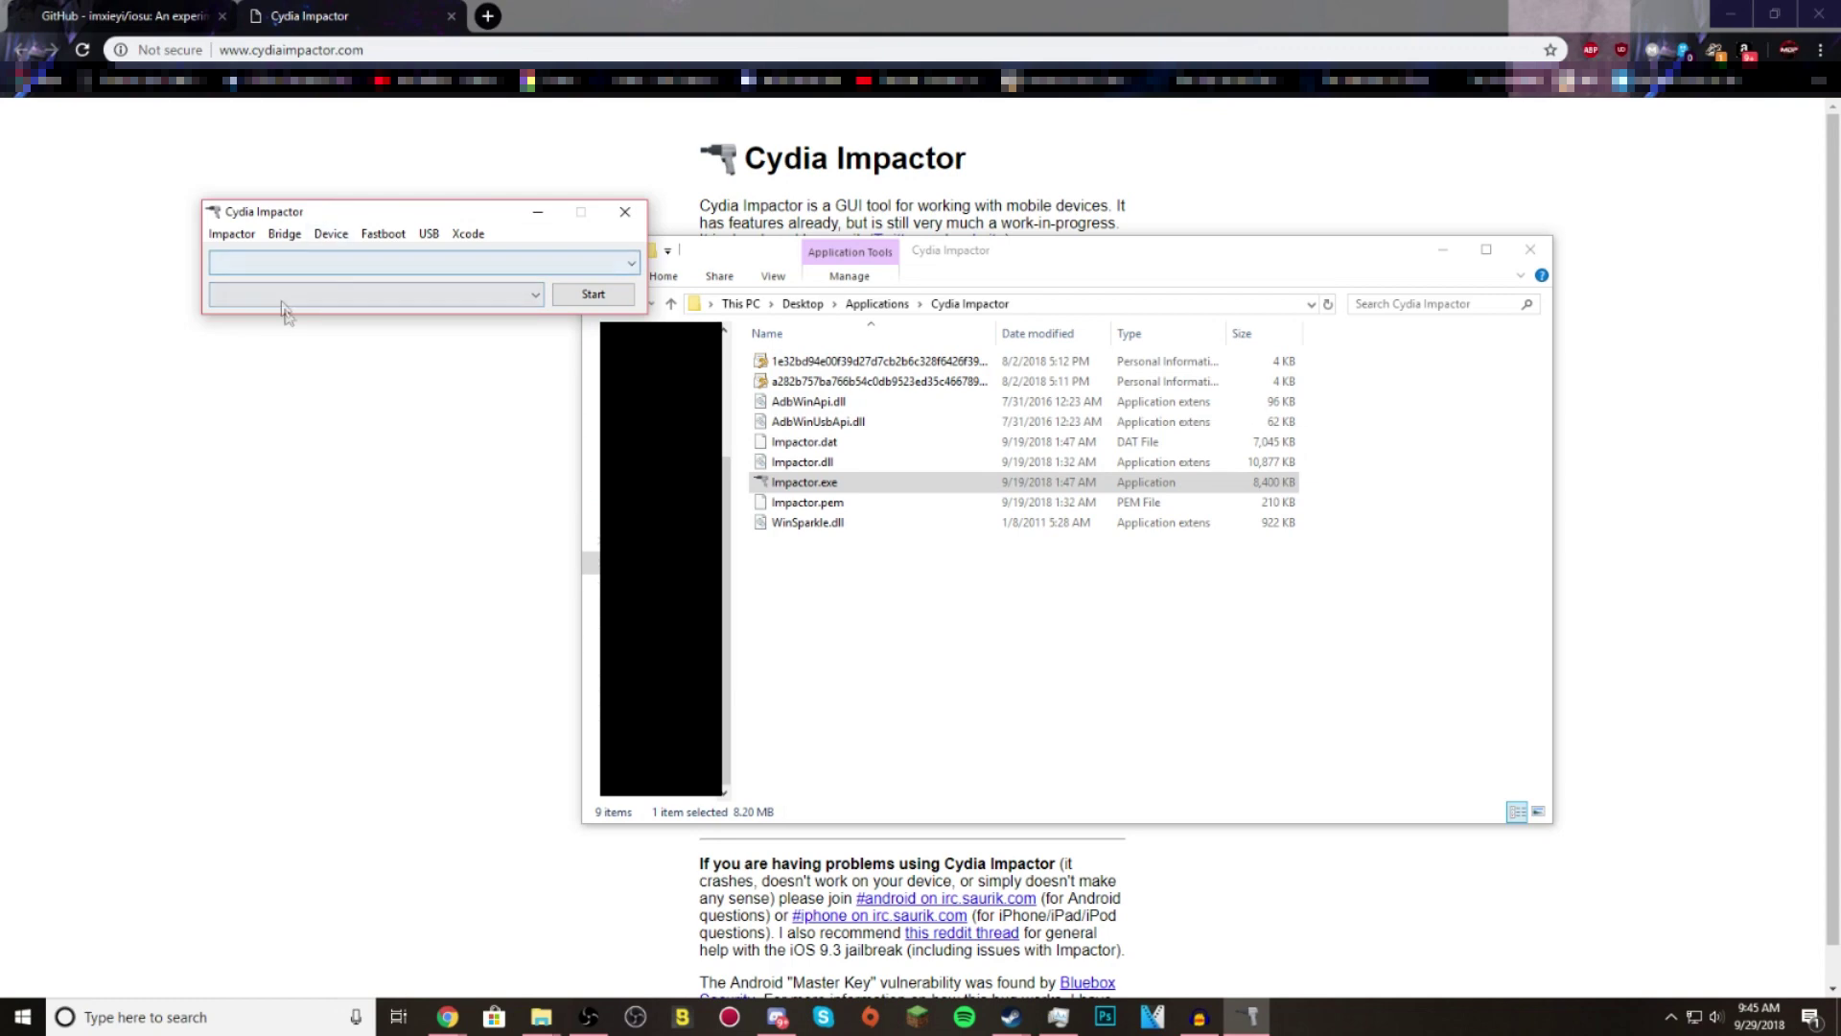
- Close the Cydia Impactor tab, download the iosu ipa artifacts.zip once, and open it from the desktop
{"action": "left_click", "coordinate": [379, 563]}
{"action": "key", "text": "ctrl+w"}
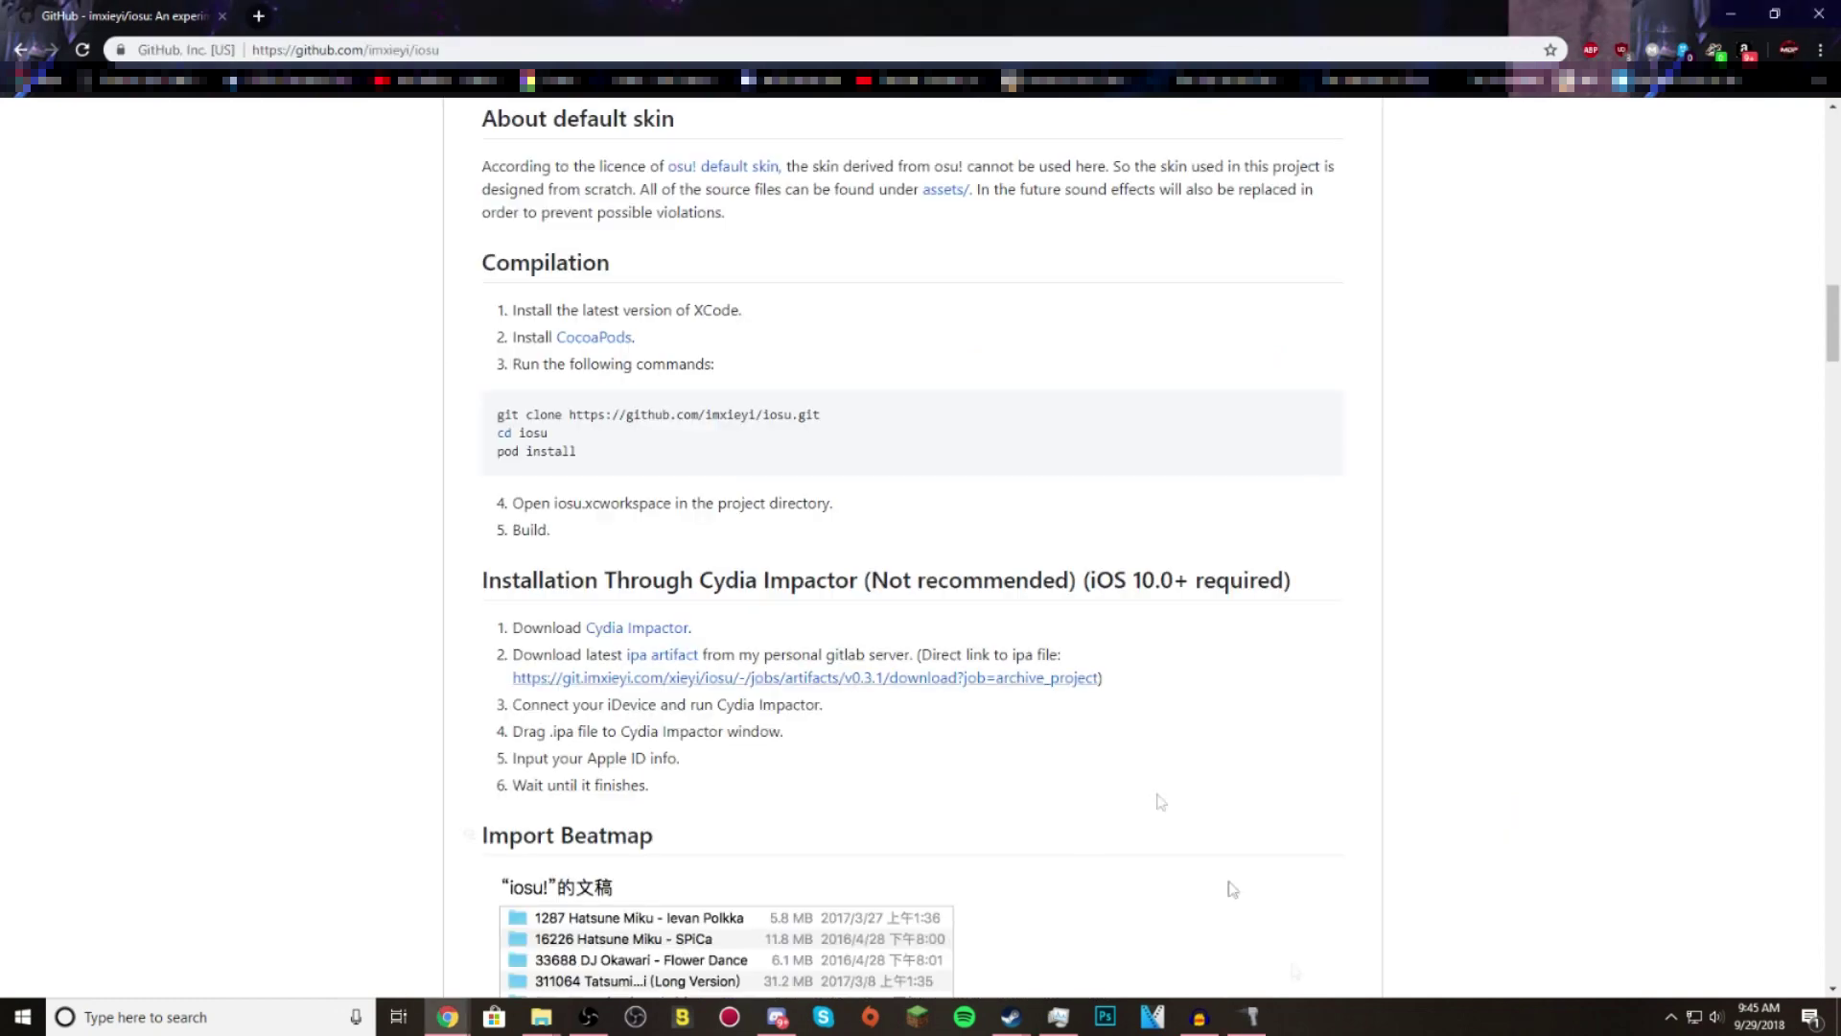
{"action": "left_click", "coordinate": [336, 676]}
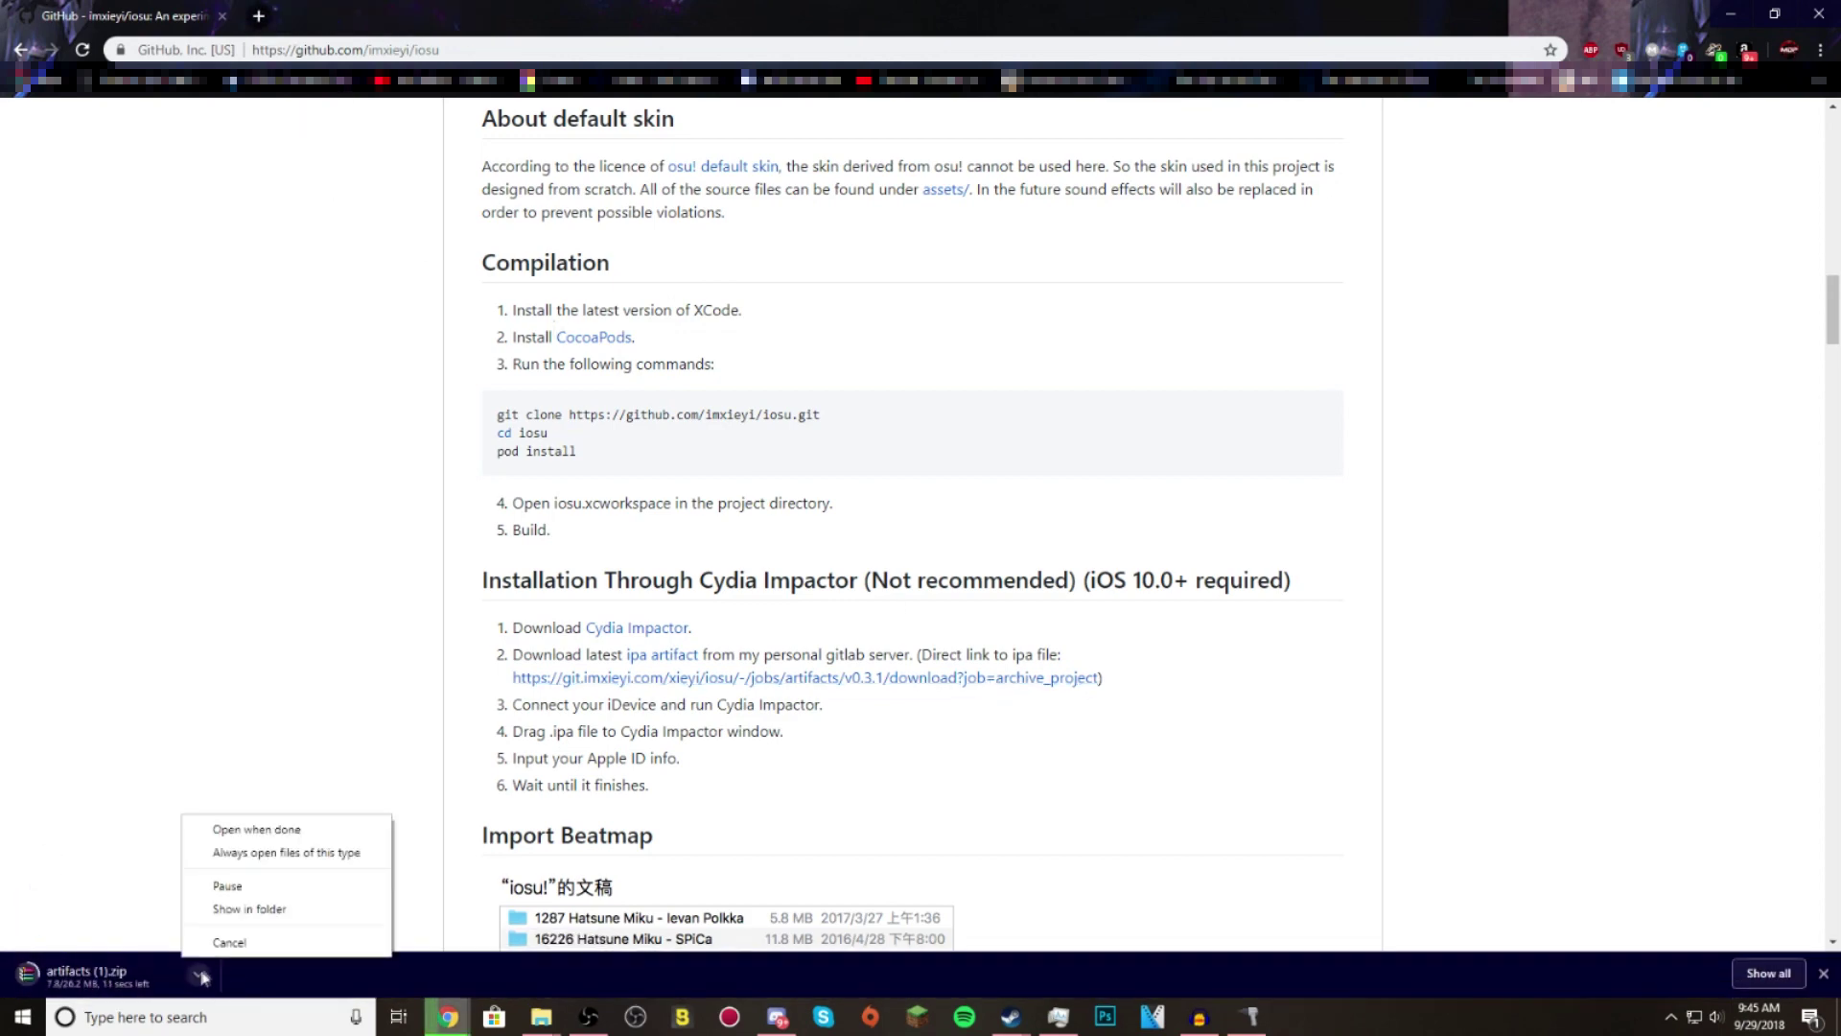
{"action": "left_click", "coordinate": [234, 944]}
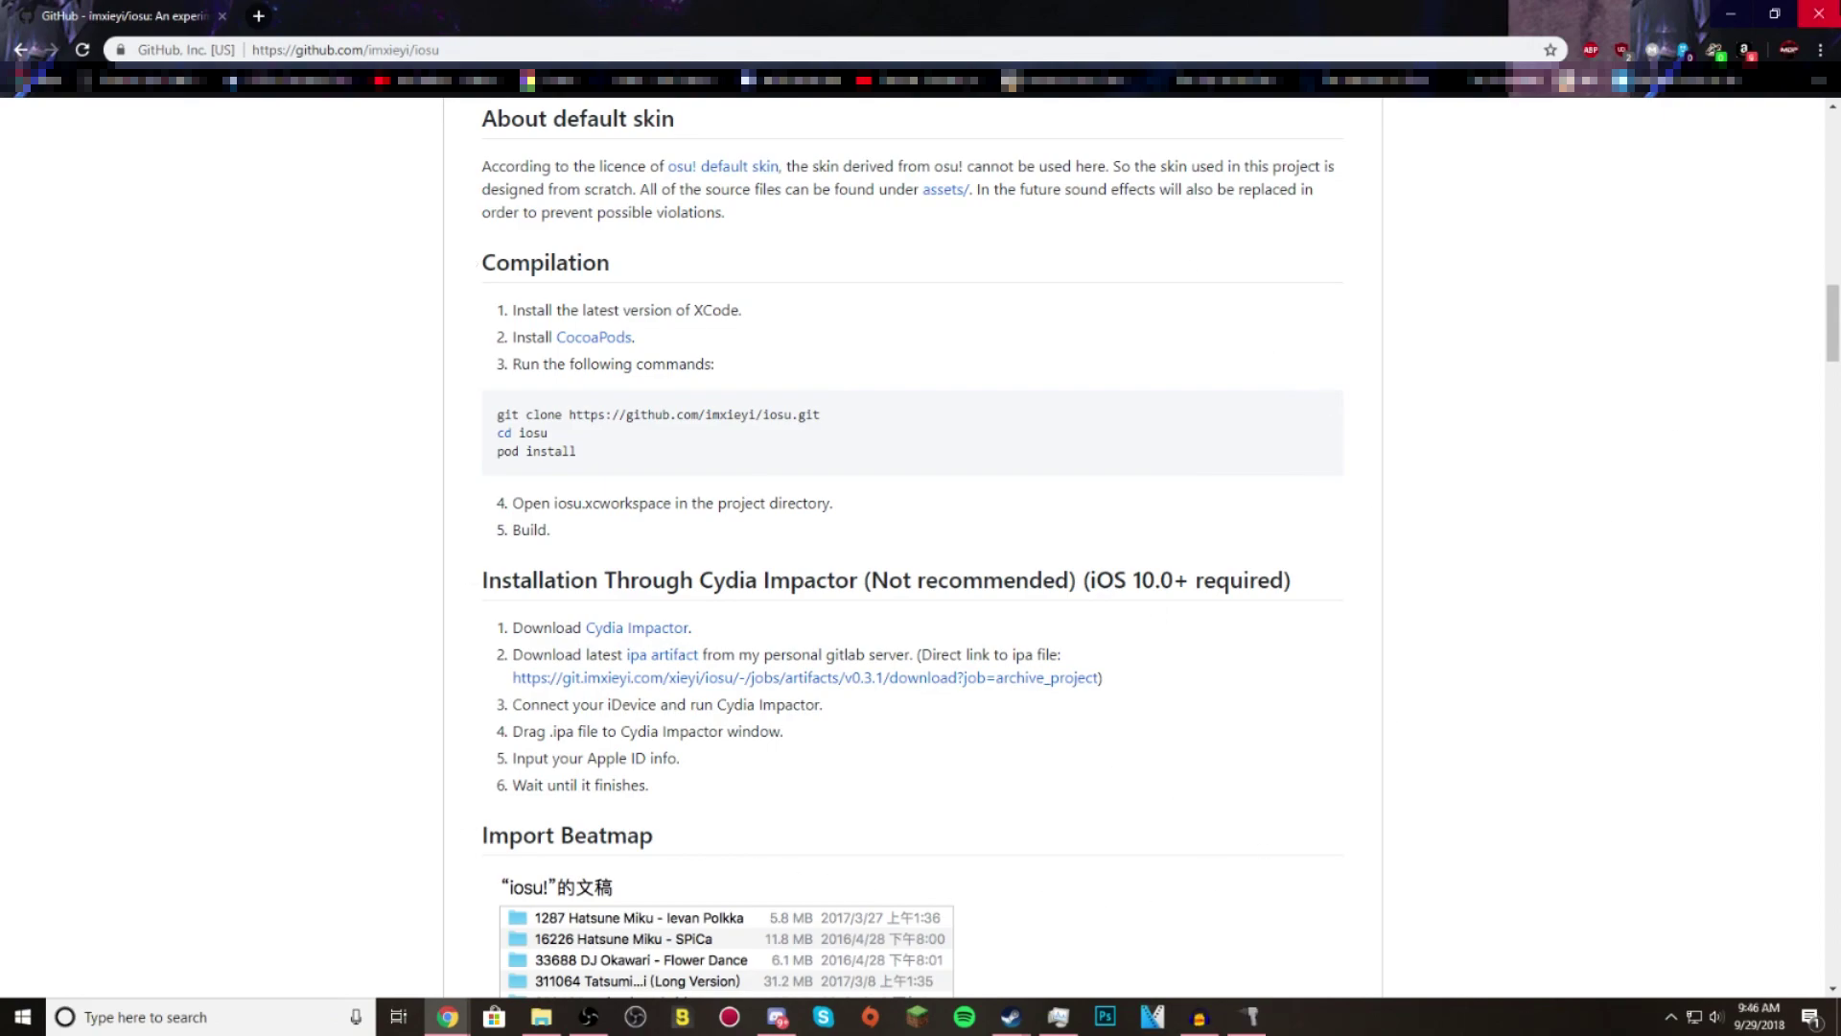
{"action": "key", "text": "super+d"}
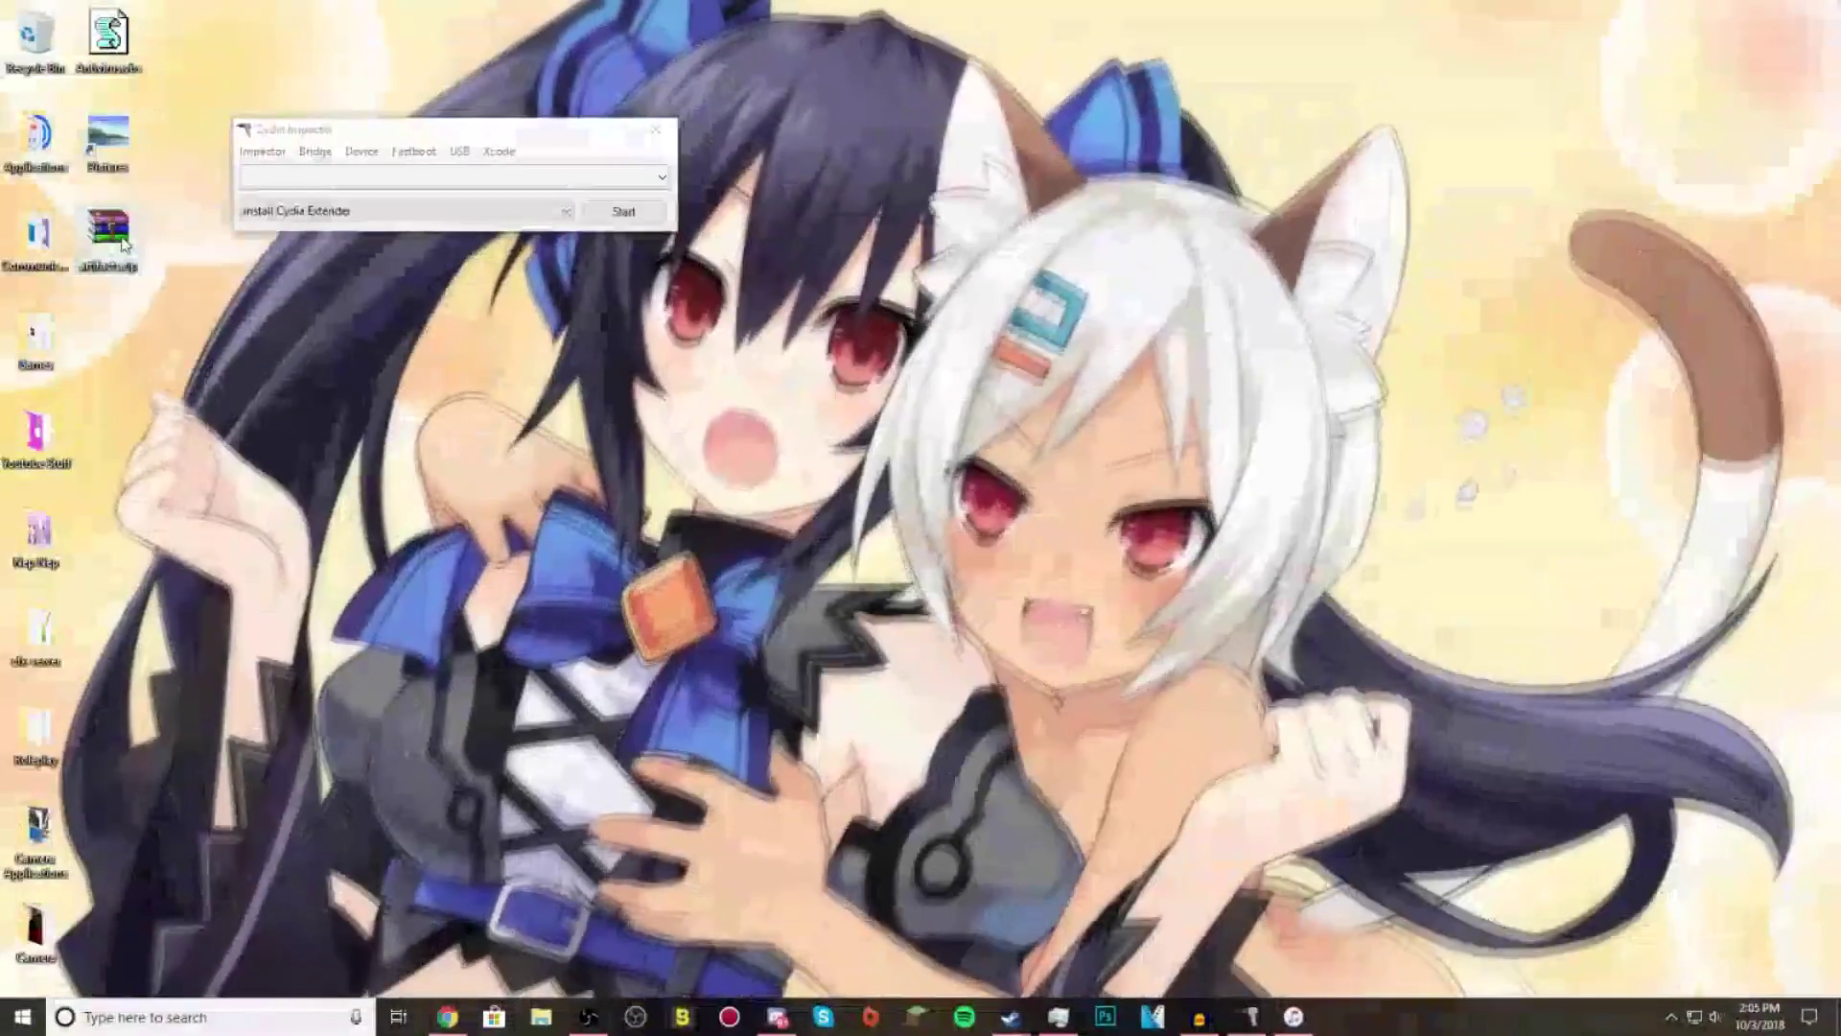
{"action": "left_click", "coordinate": [161, 230]}
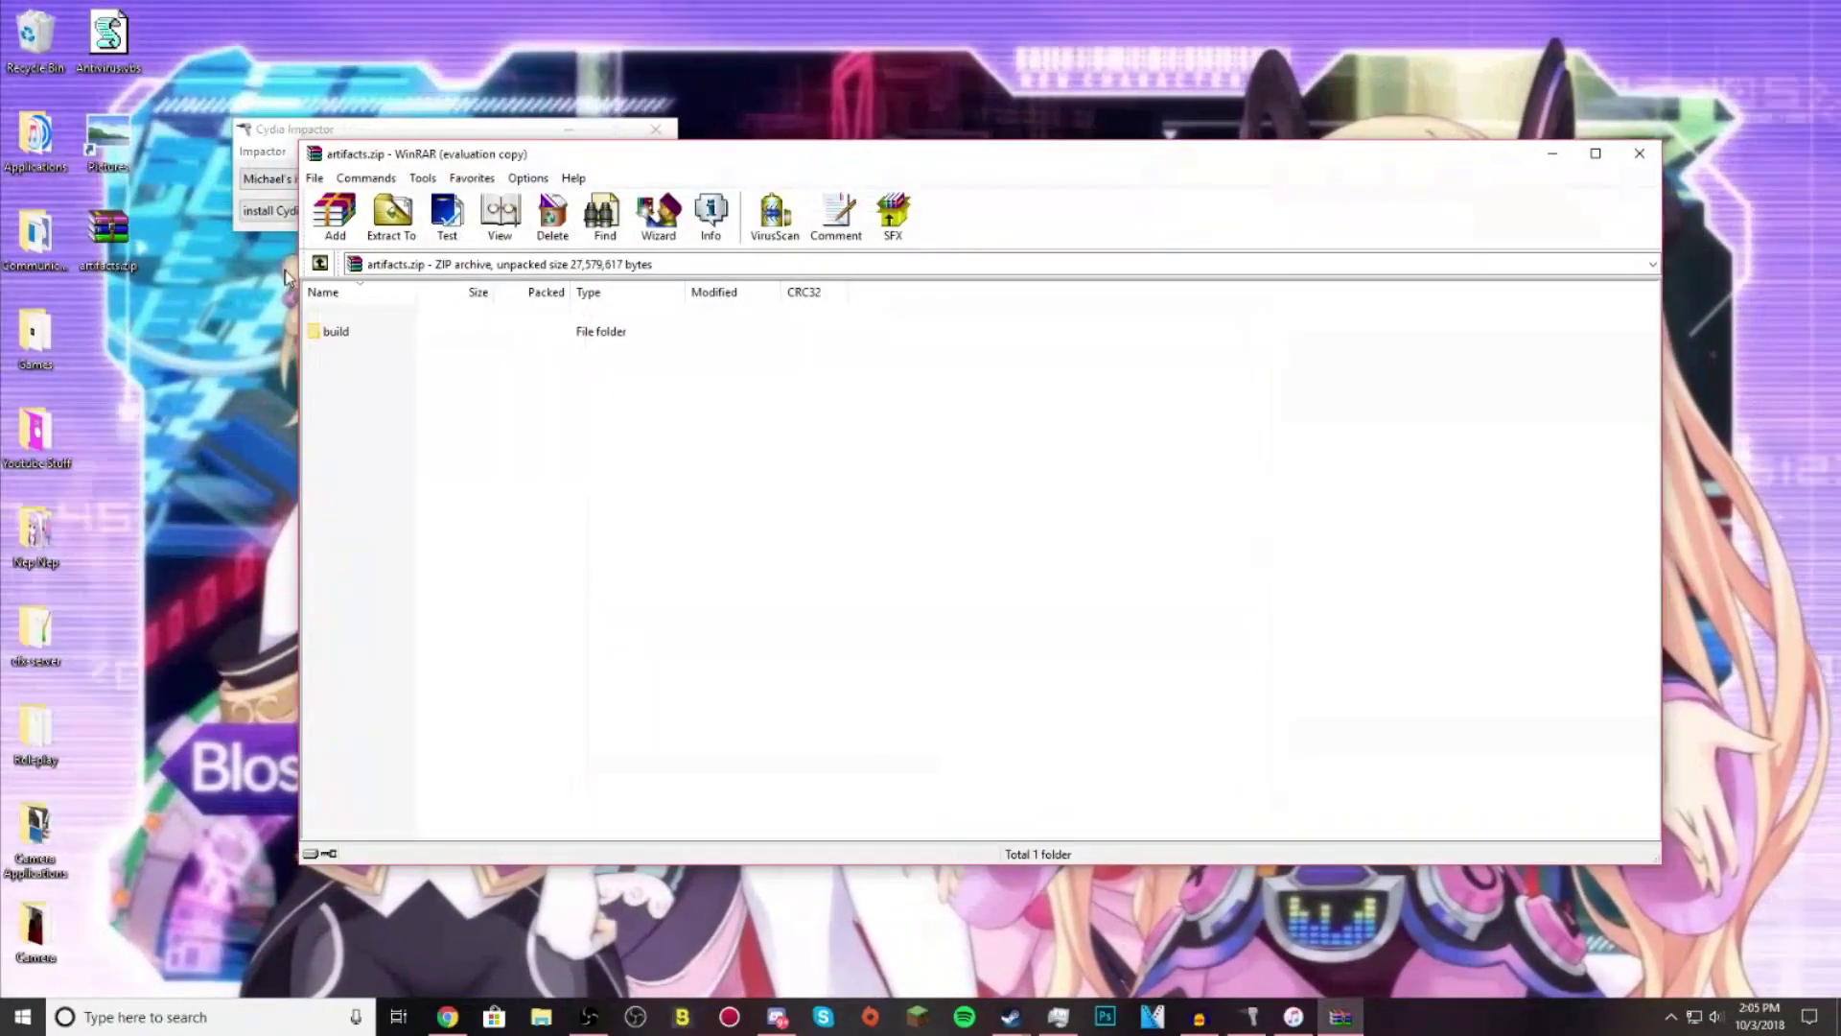
- Extract iosu.ipa to the desktop and install it via Cydia Impactor, confirming the Apple ID username and password
{"action": "double_click", "coordinate": [336, 331]}
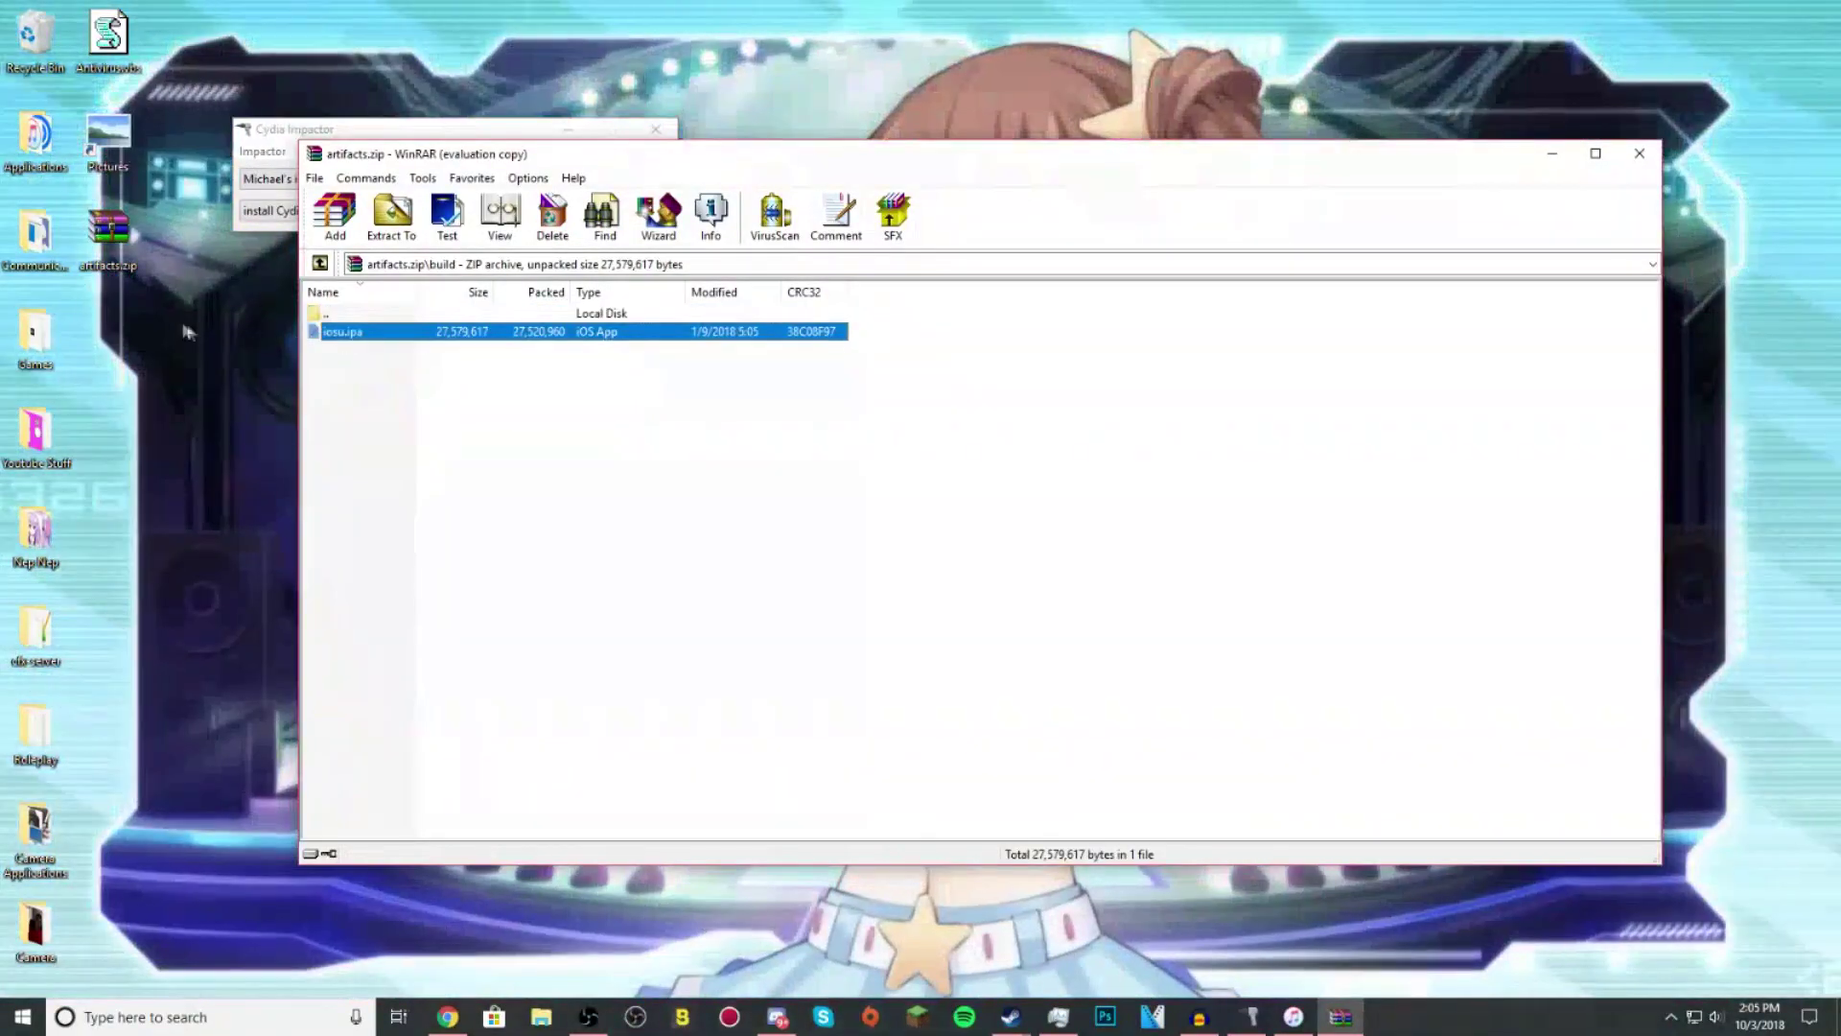
{"action": "left_click_drag", "start_coordinate": [198, 336], "coordinate": [192, 338]}
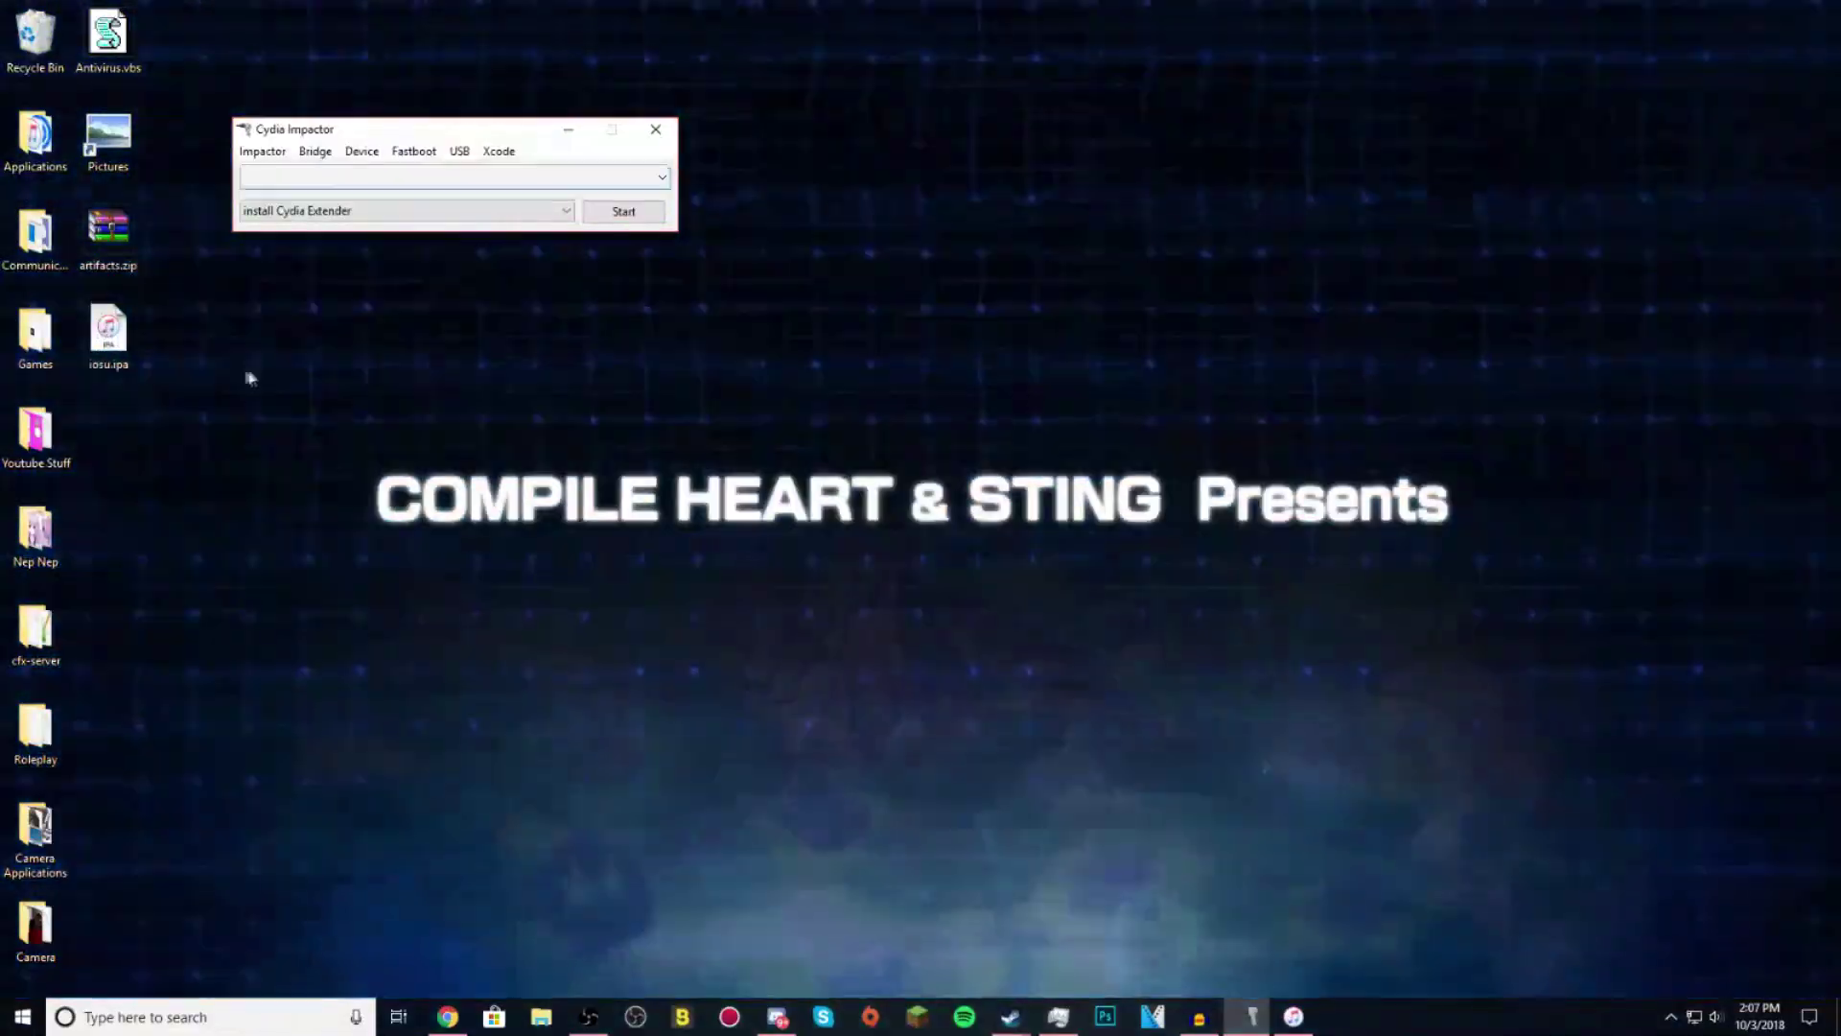
{"action": "left_click_drag", "start_coordinate": [109, 331], "coordinate": [451, 178]}
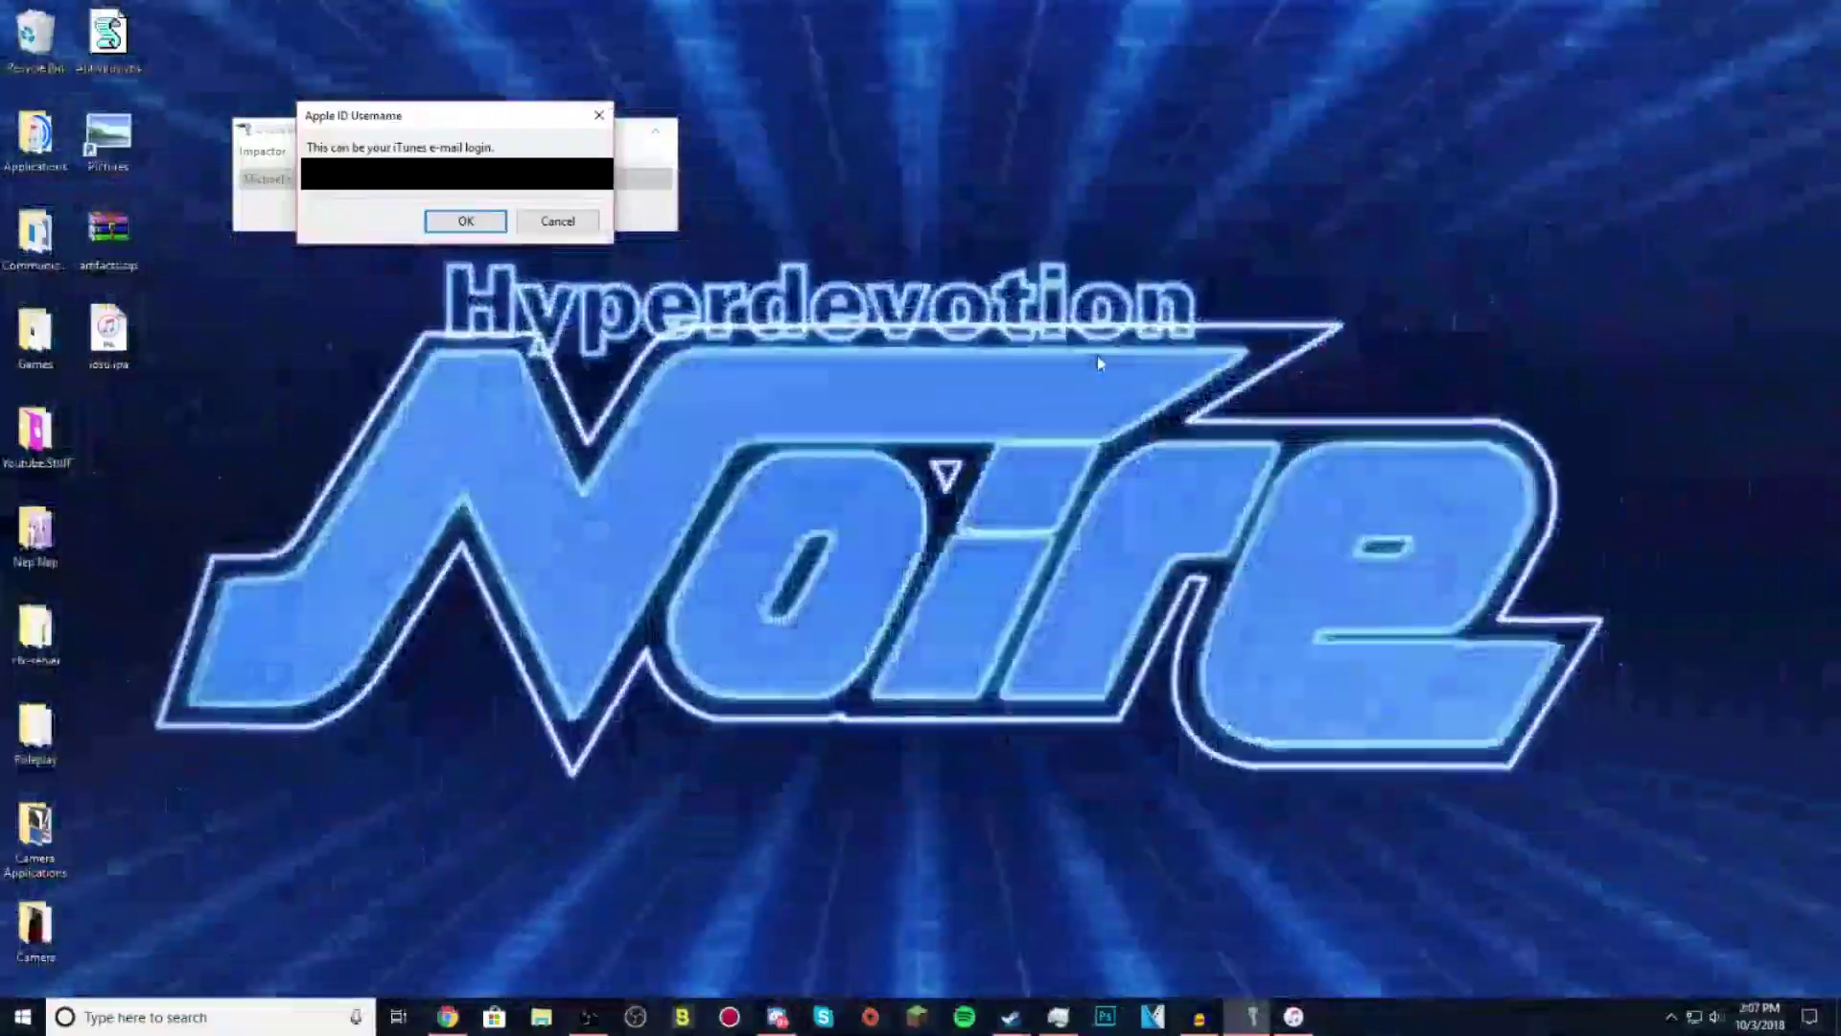
{"action": "key", "text": "Return"}
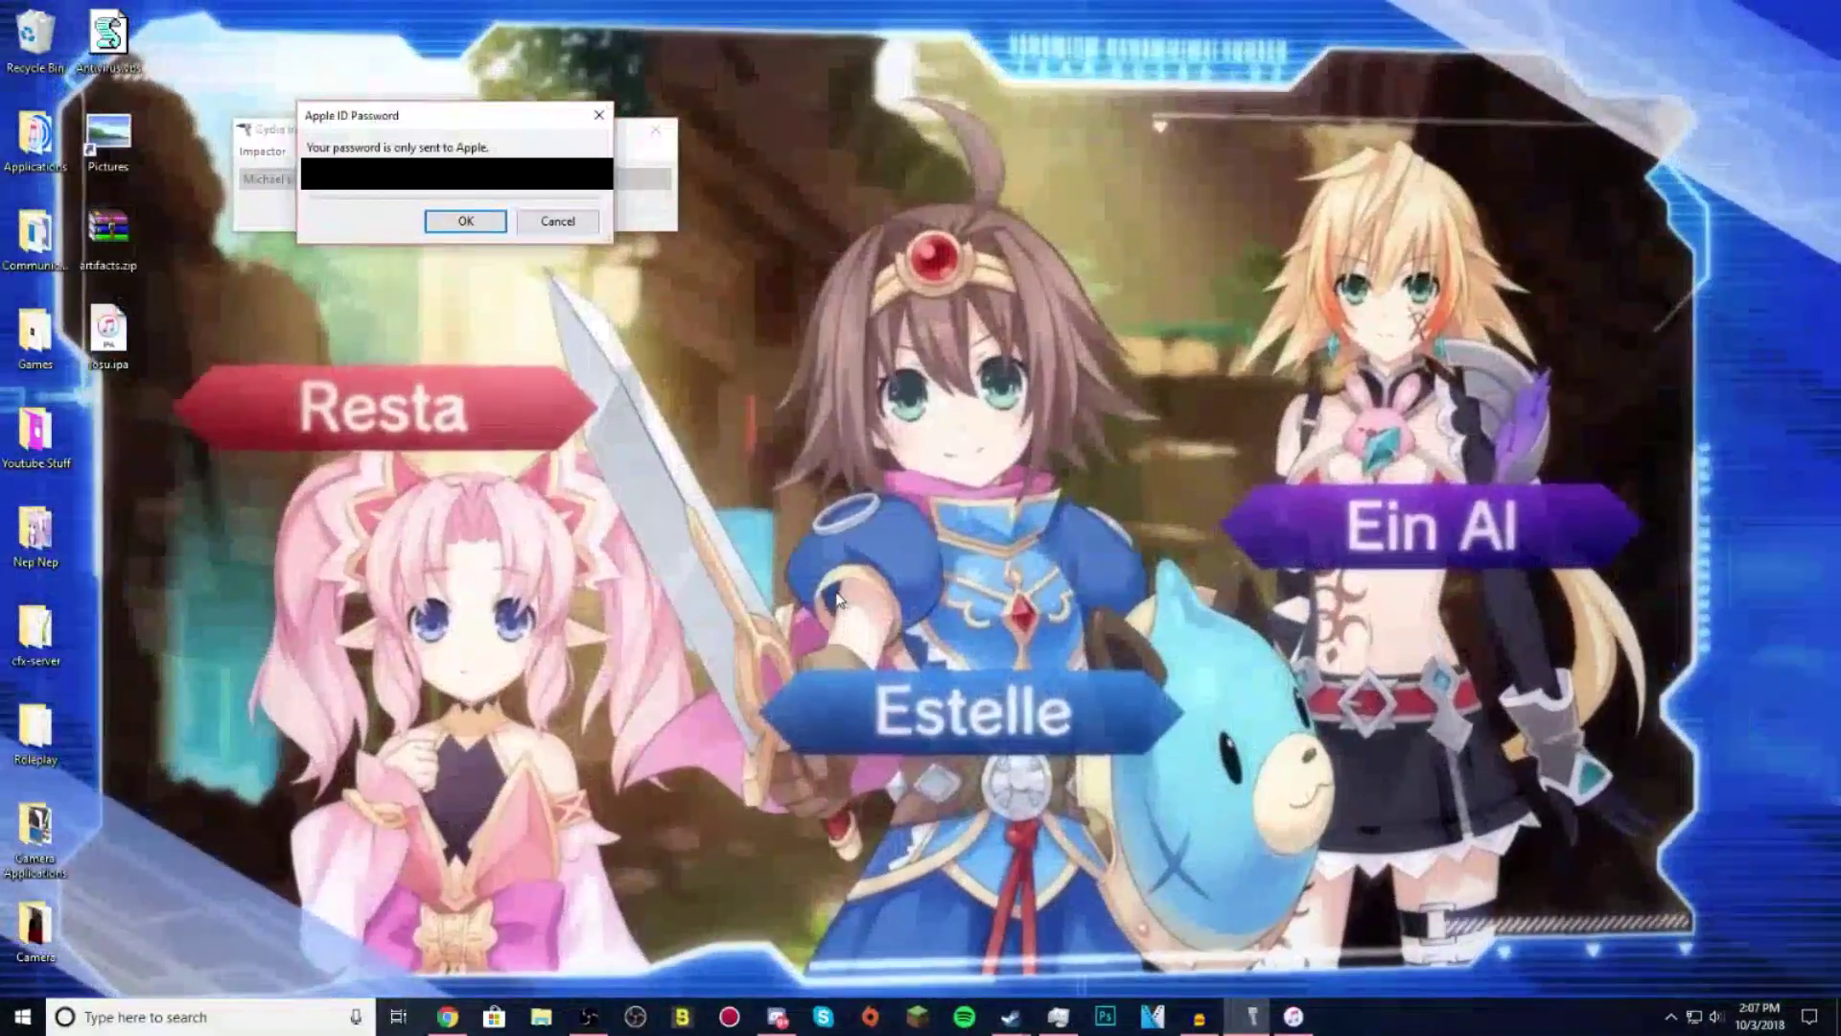
{"action": "key", "text": "Return"}
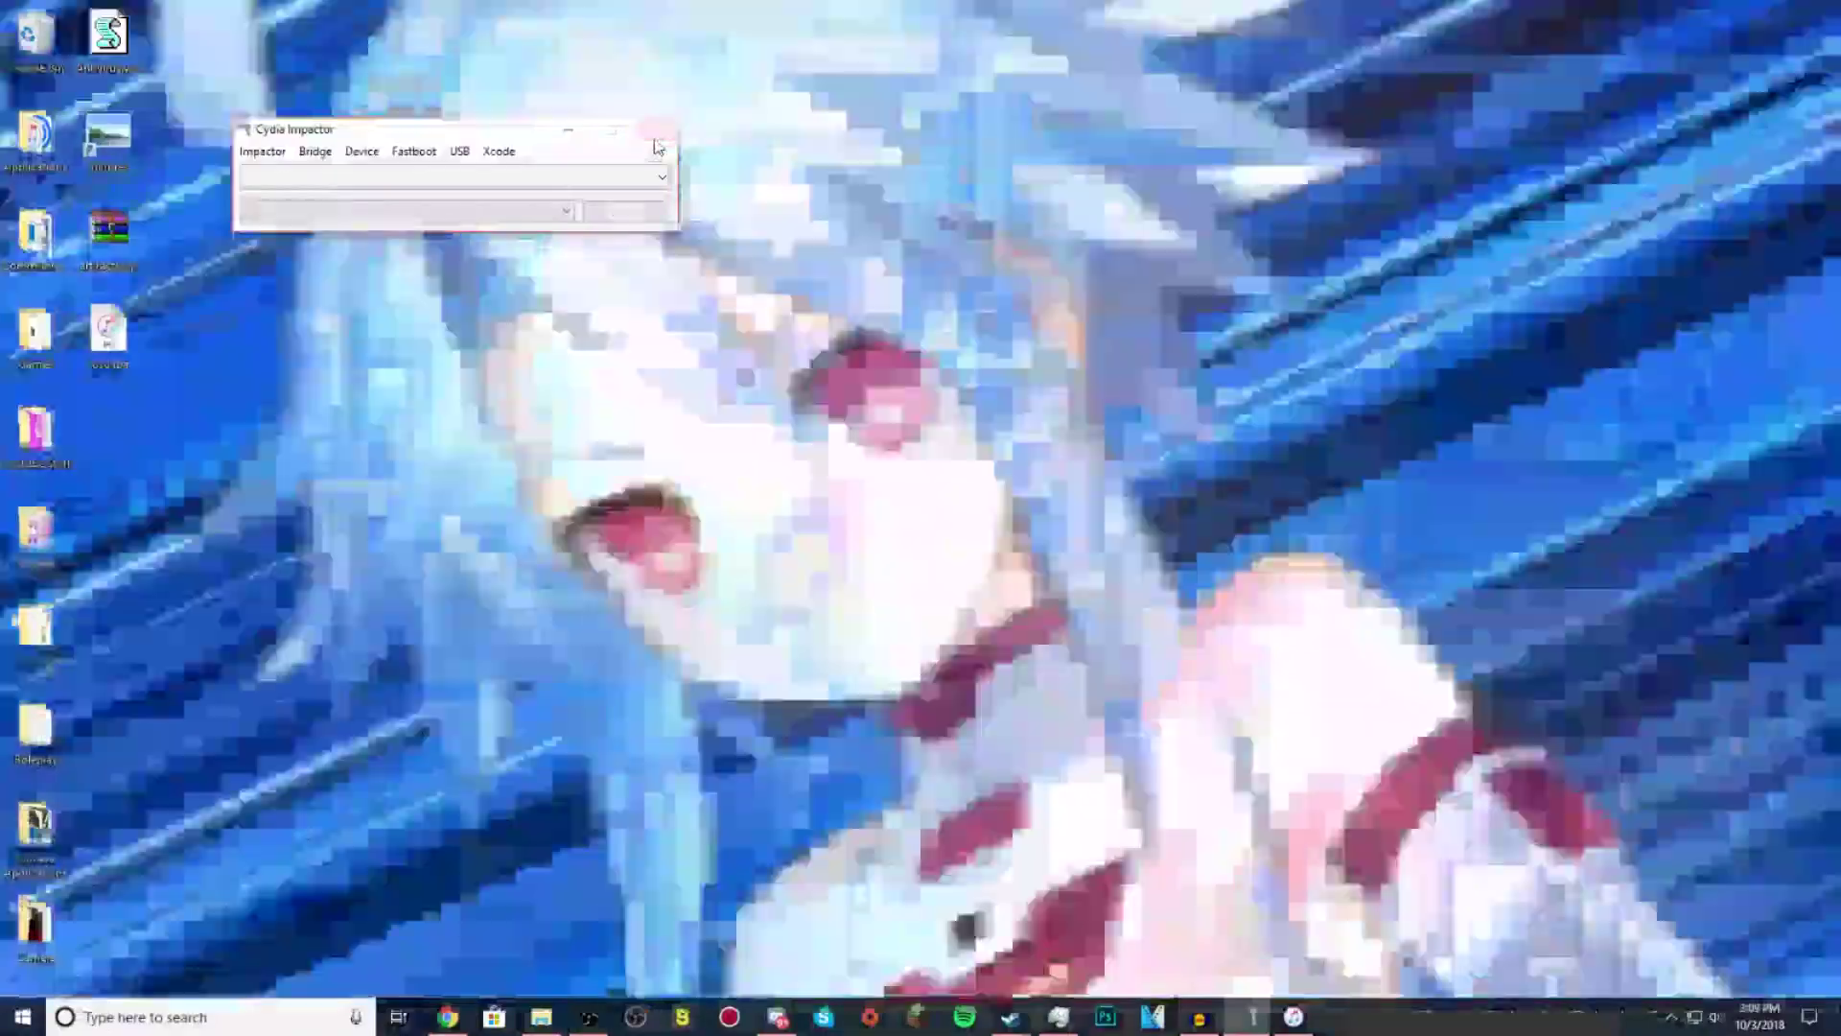
- Close Cydia Impactor, open the osu! Songs folder via the shortcut's file location, and switch to iTunes
{"action": "left_click", "coordinate": [656, 128]}
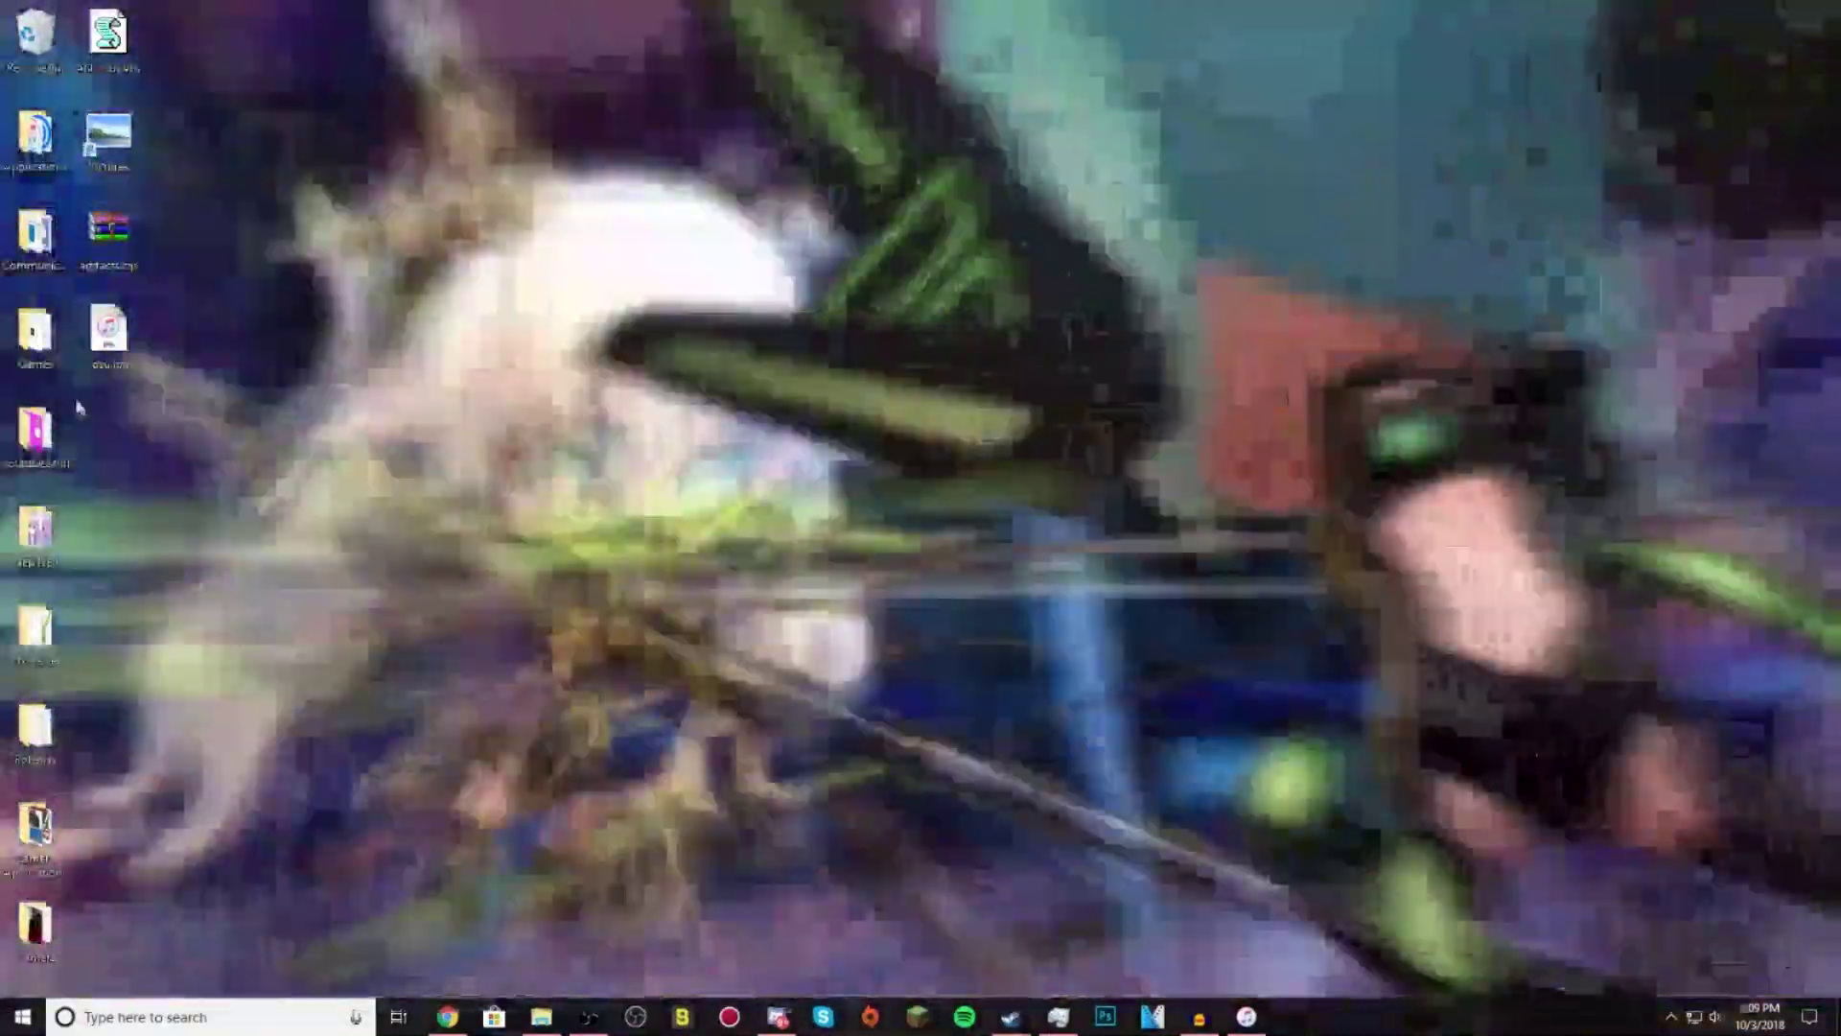
{"action": "left_click", "coordinate": [540, 1017]}
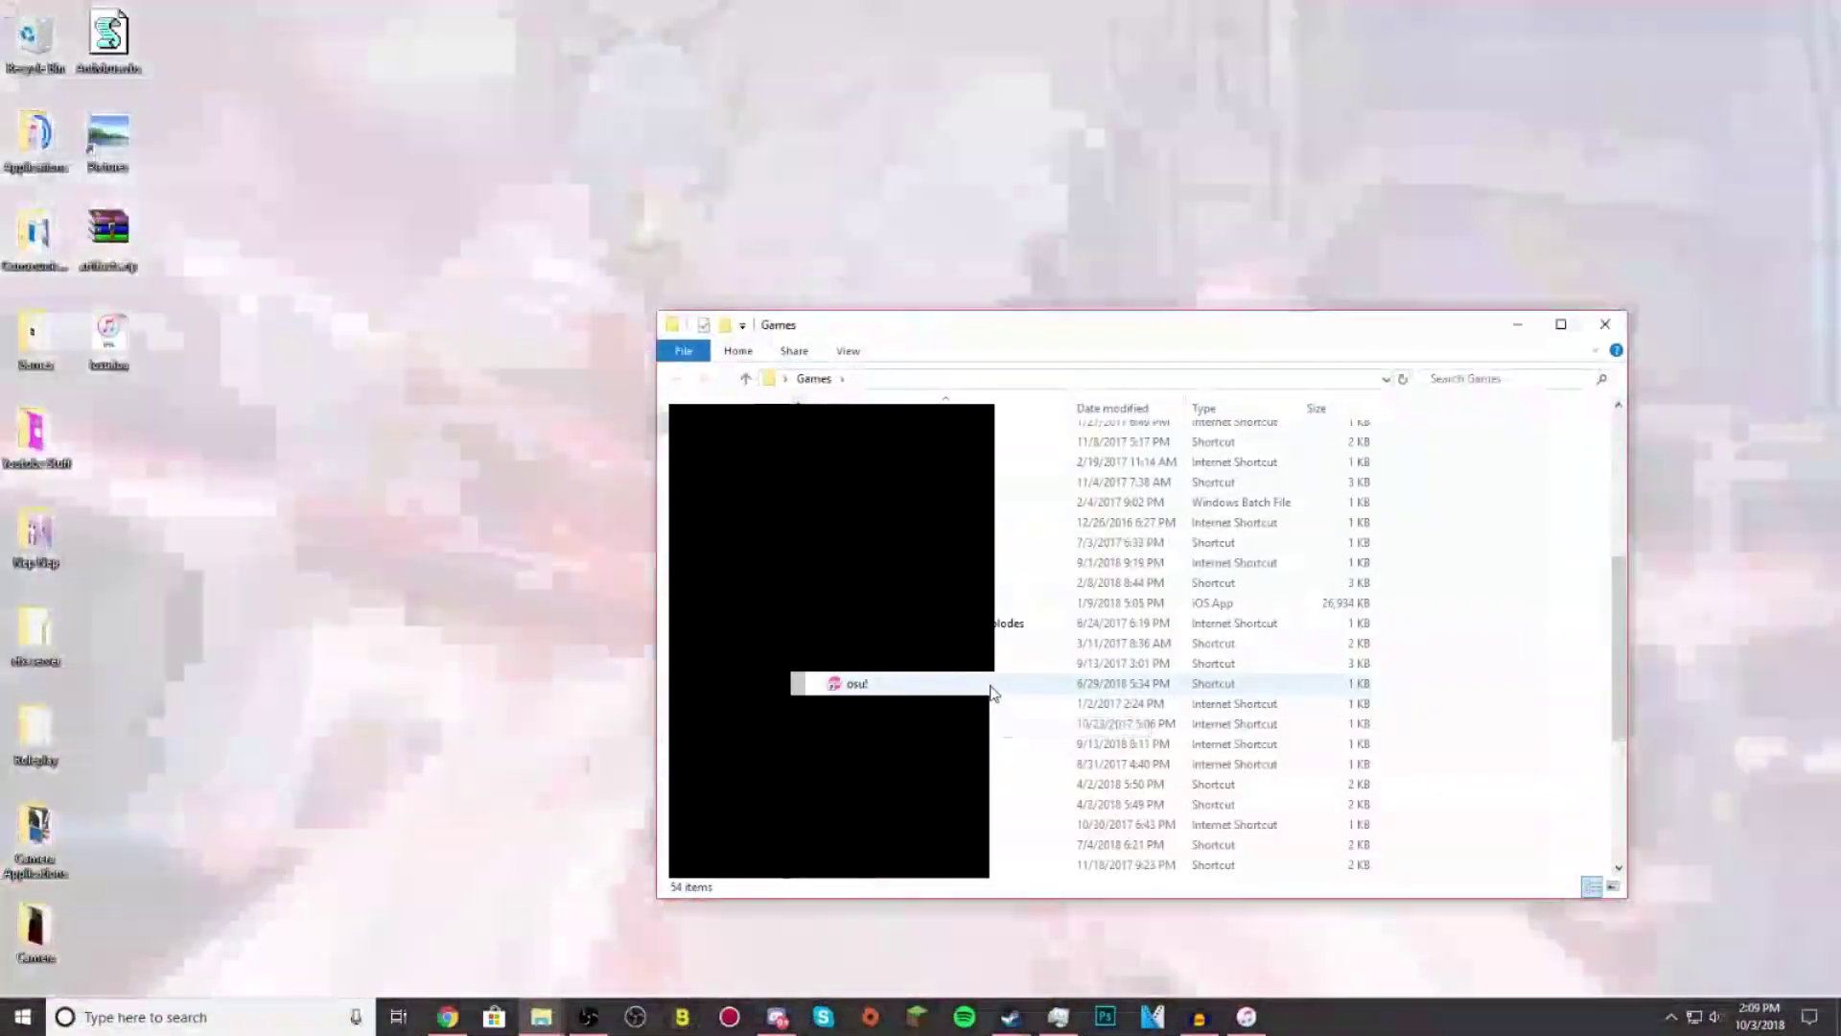
{"action": "right_click", "coordinate": [978, 688]}
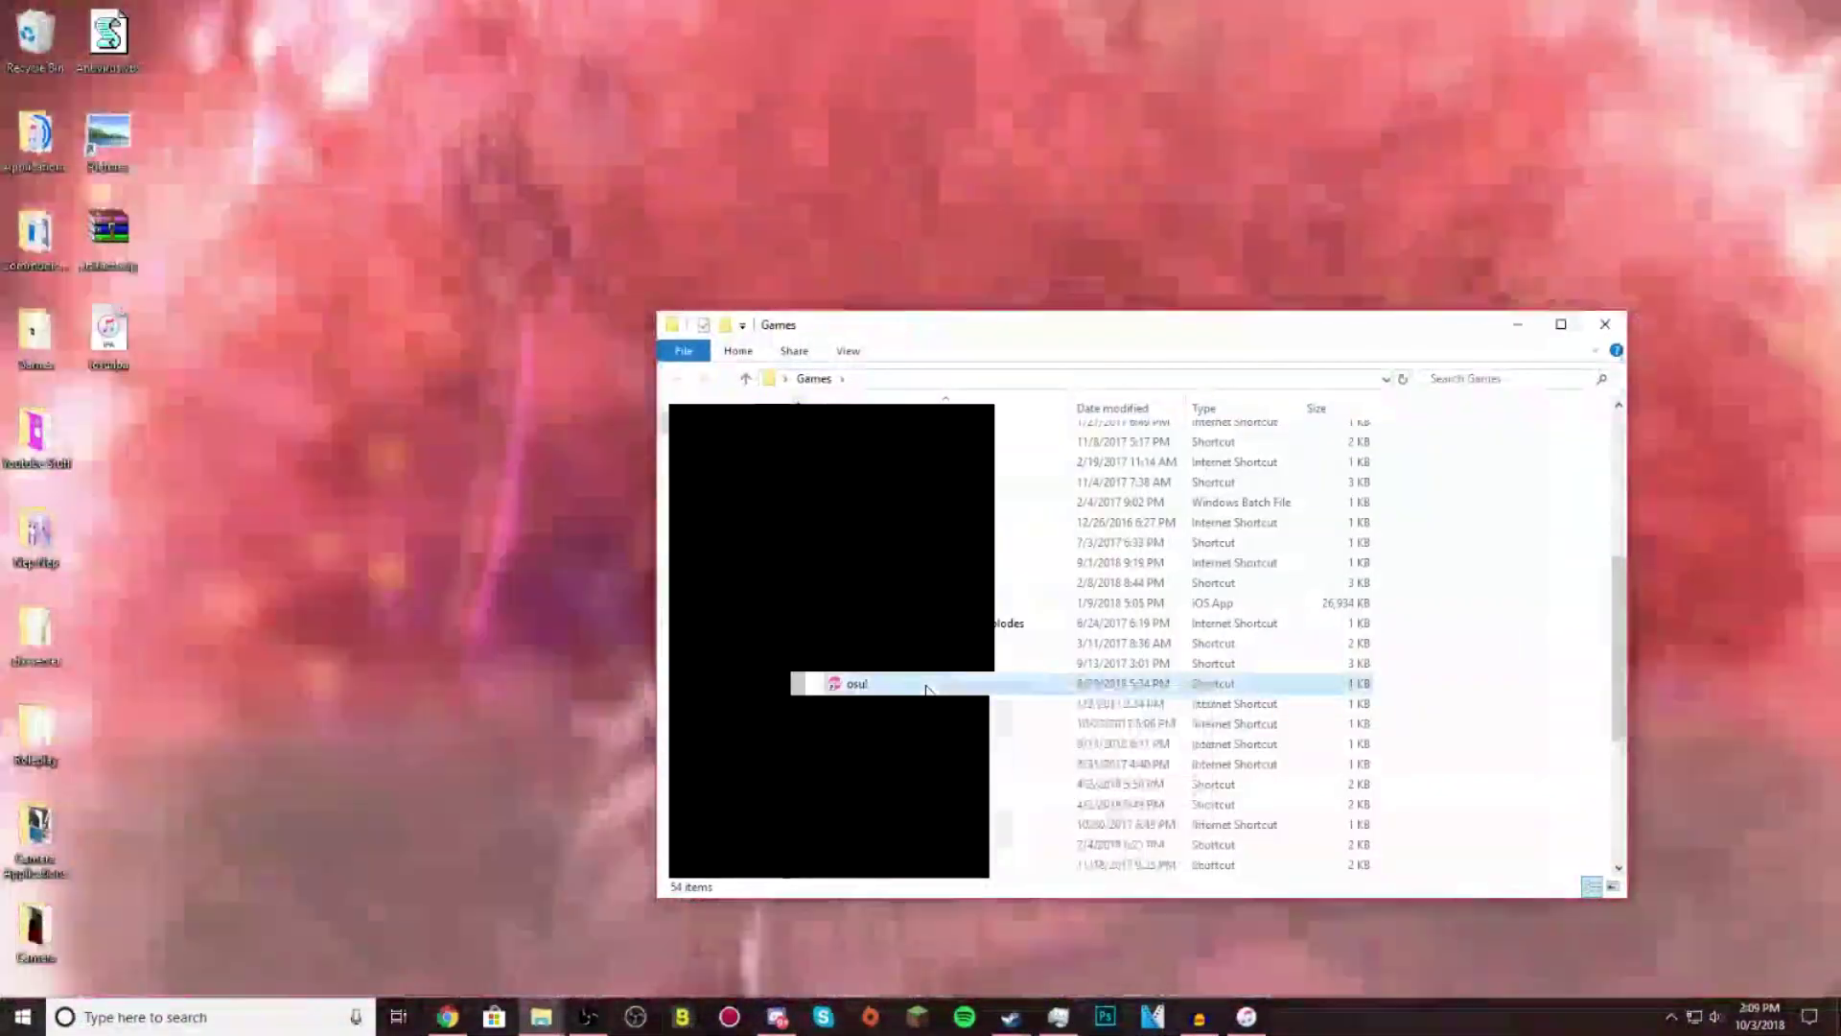
{"action": "right_click", "coordinate": [924, 682]}
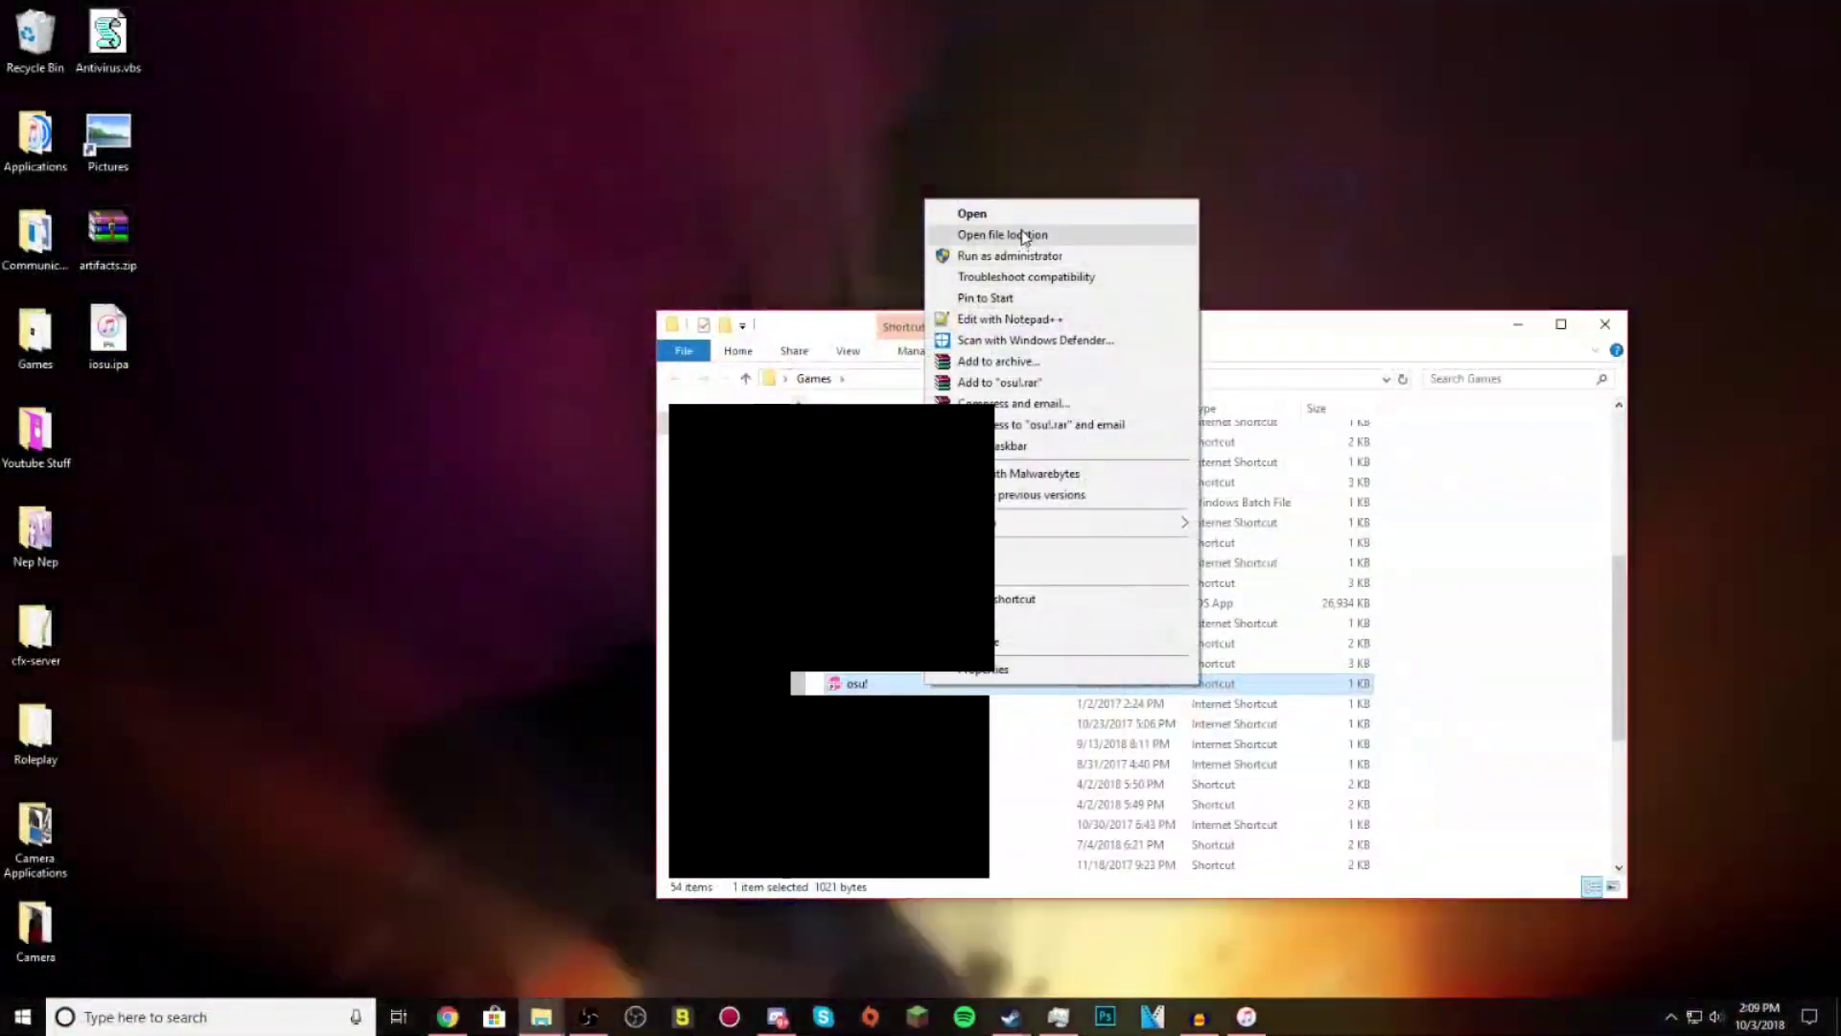
{"action": "left_click", "coordinate": [1016, 234]}
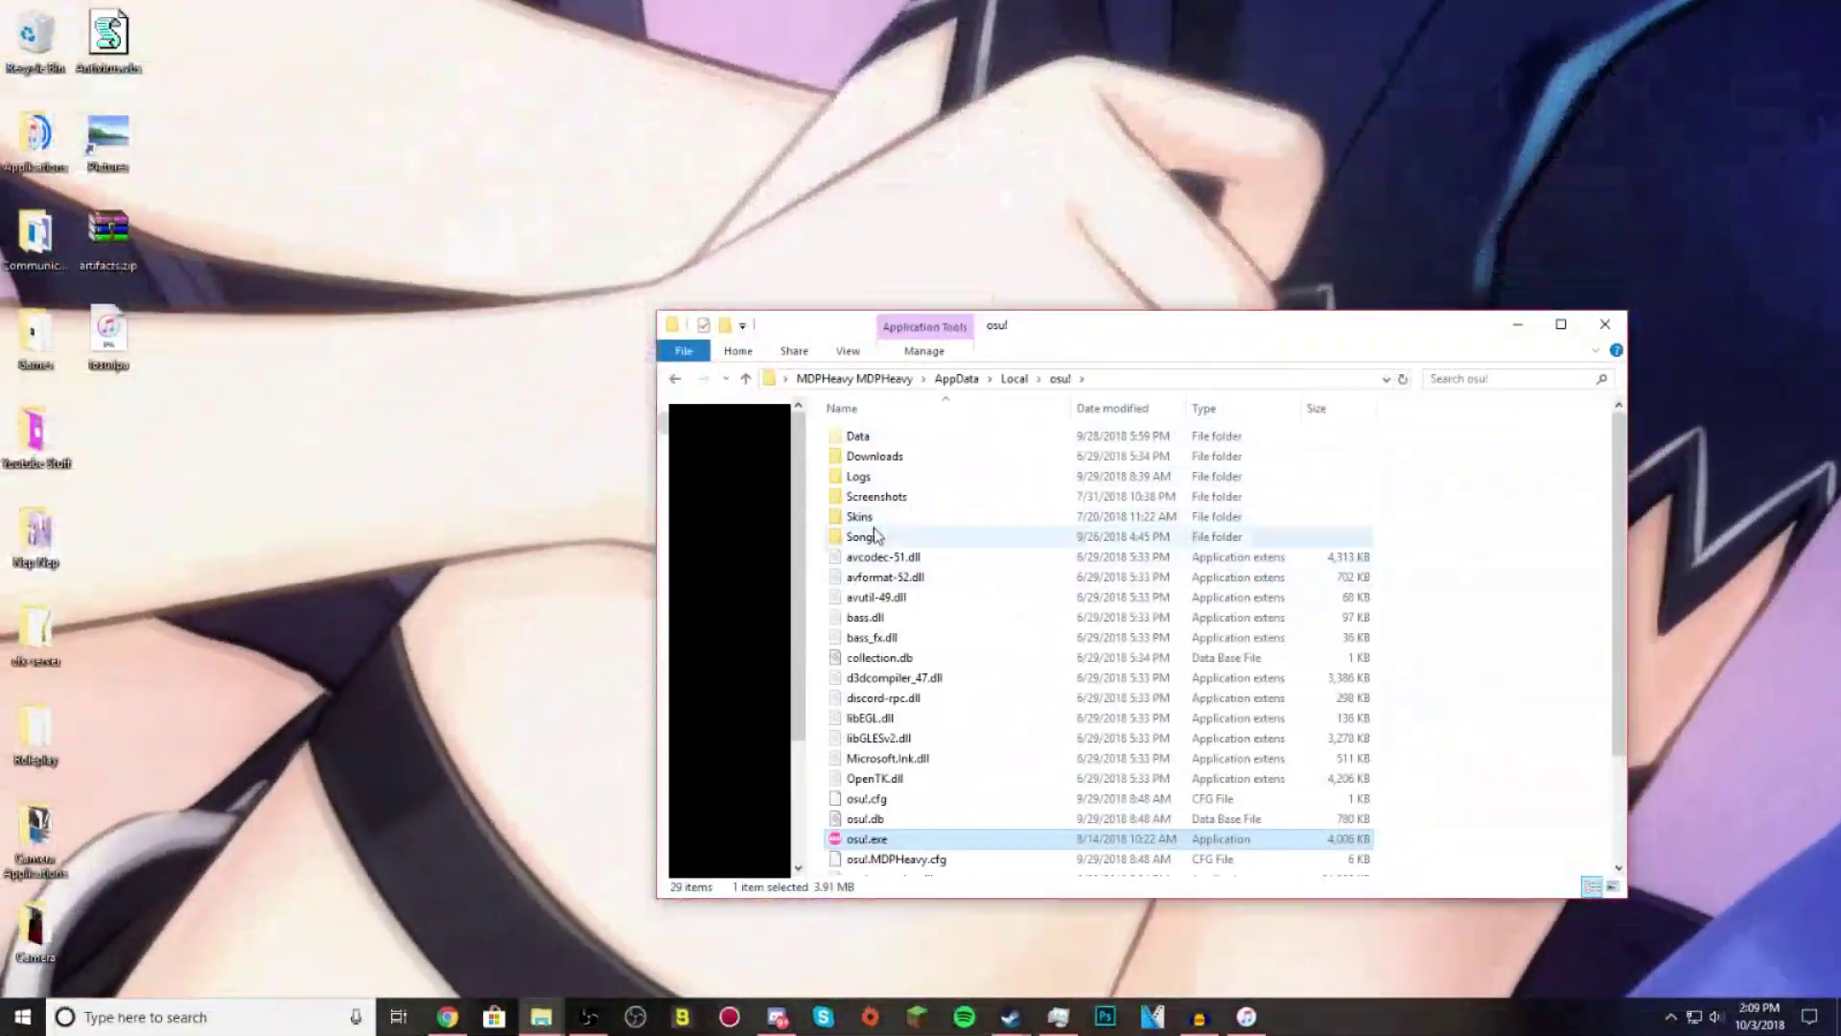
{"action": "double_click", "coordinate": [867, 535]}
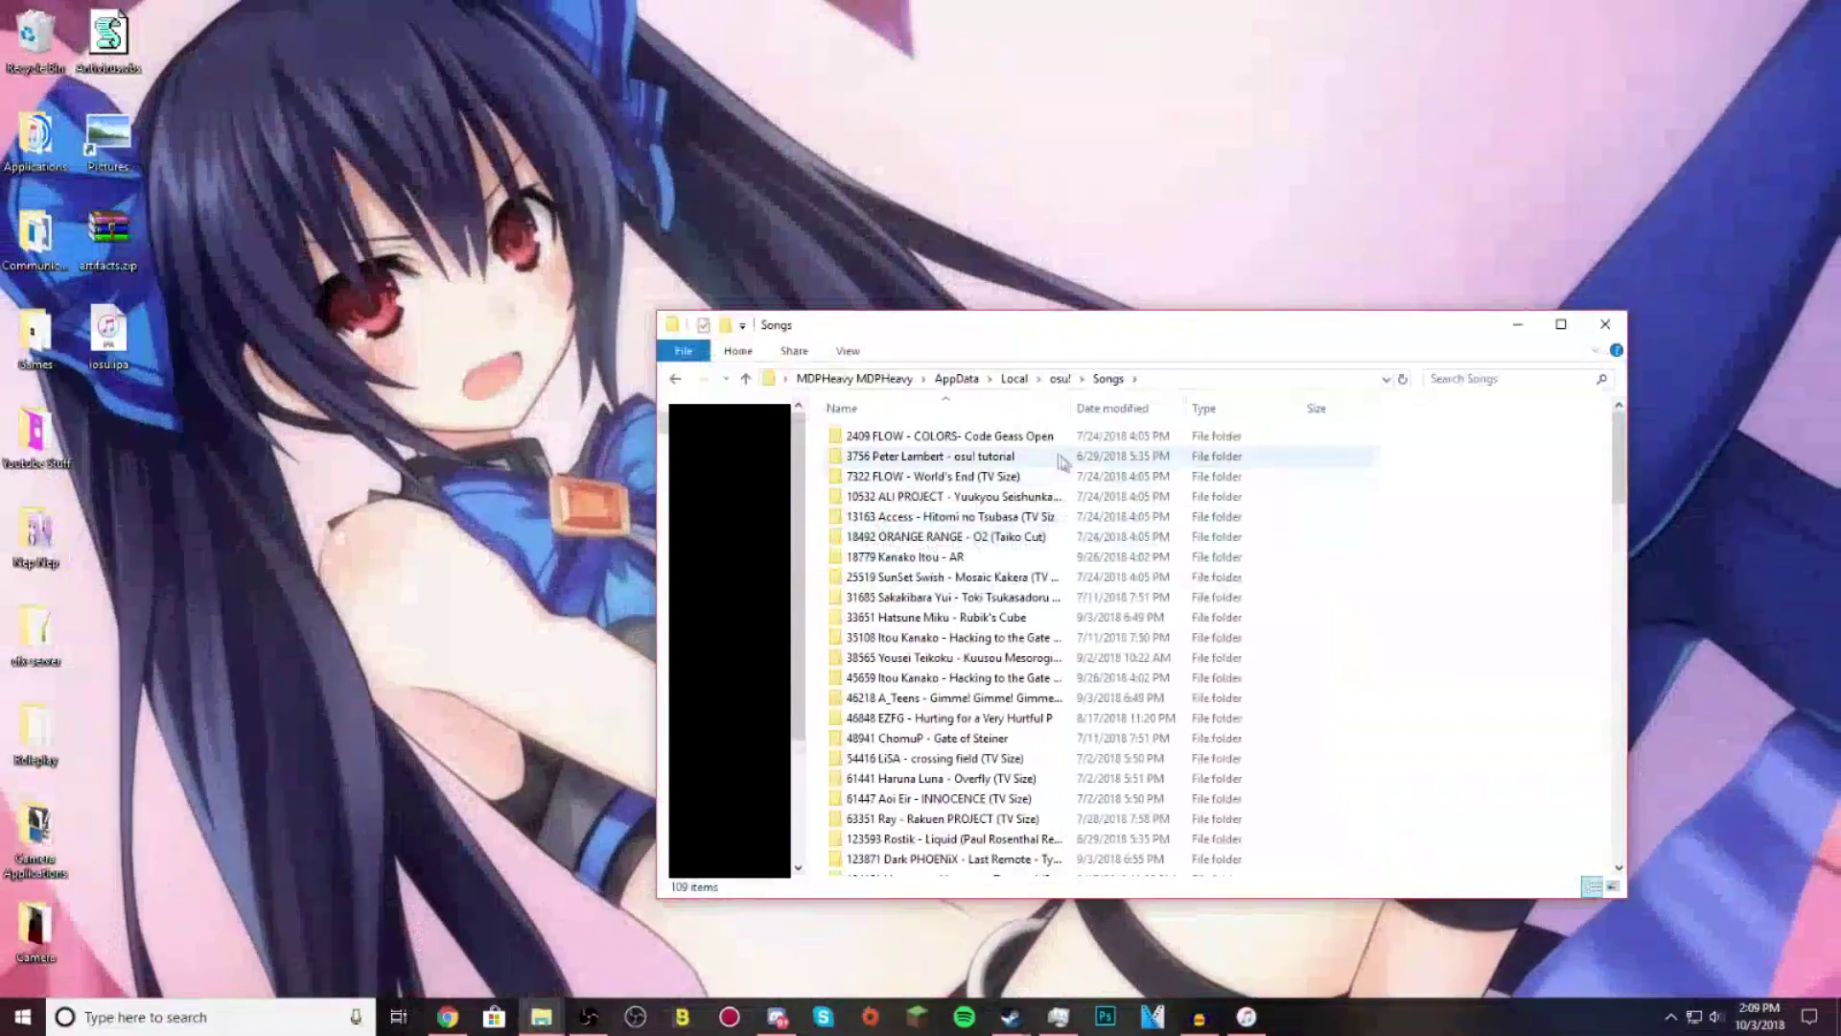
{"action": "scroll", "coordinate": [1390, 671], "scroll_direction": "down", "scroll_amount": 7}
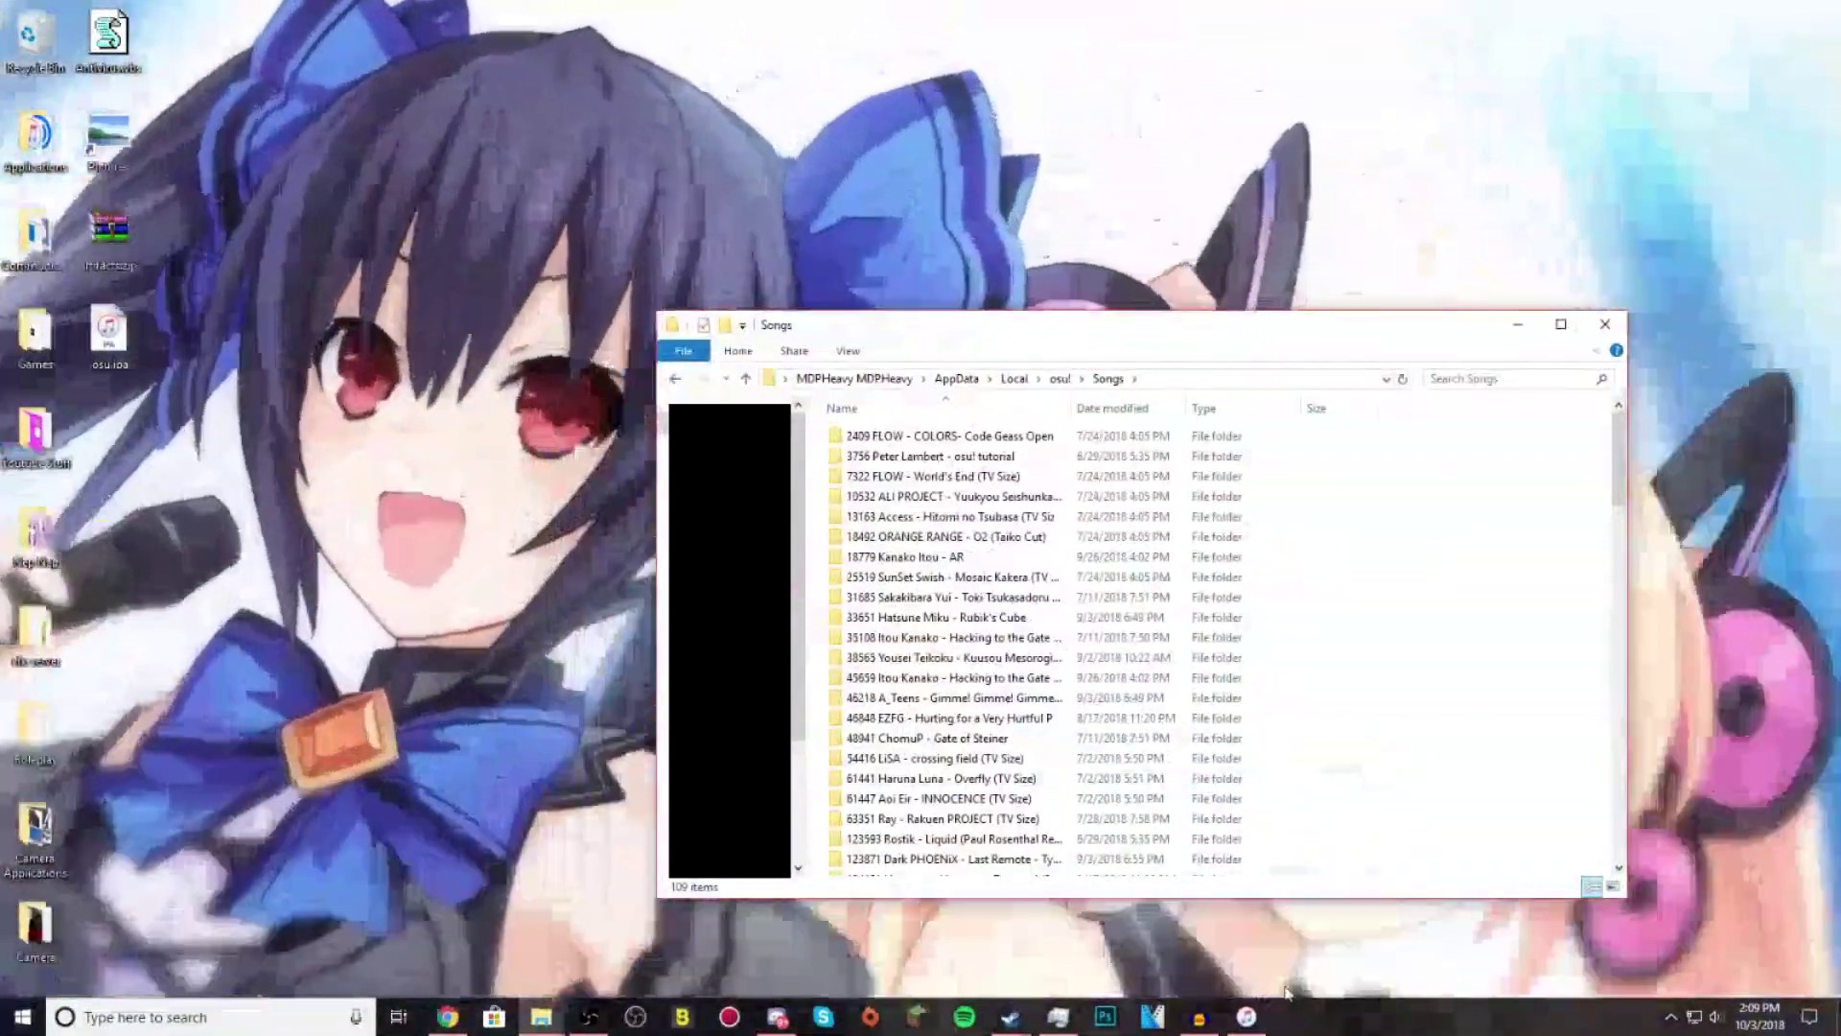
{"action": "left_click", "coordinate": [1247, 1017]}
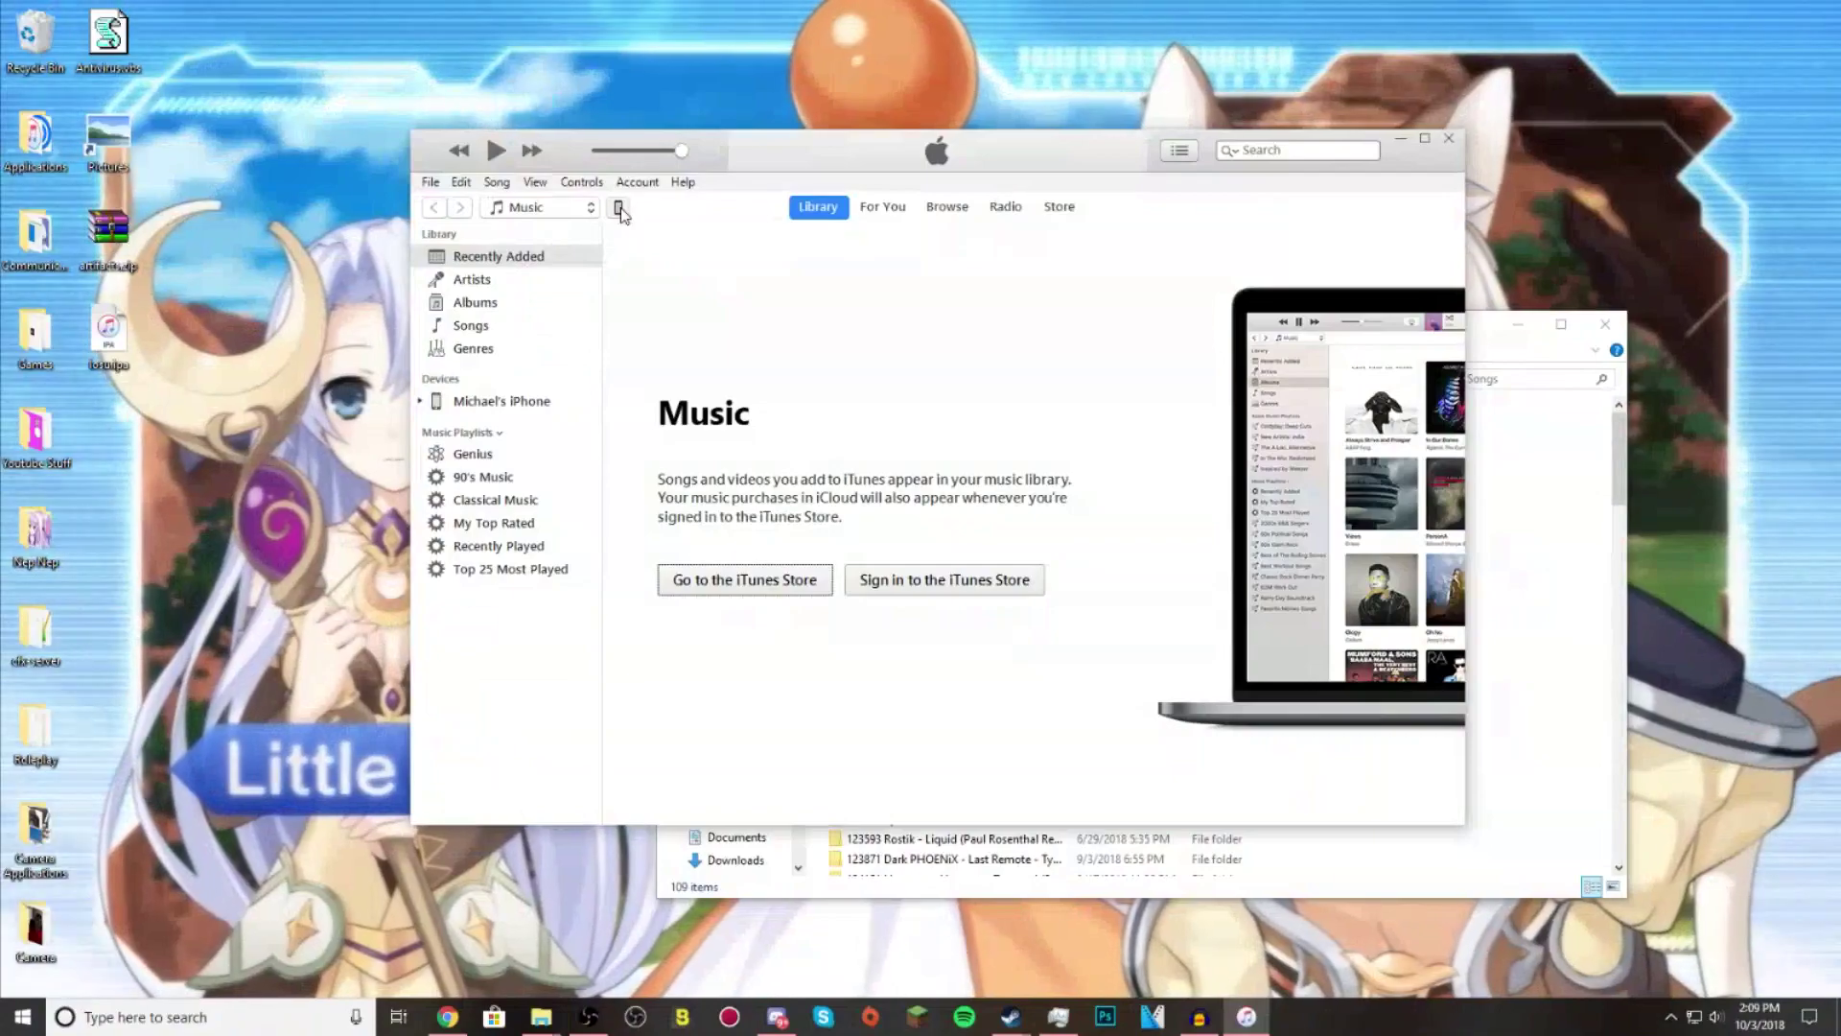
- Go to the iPhone's File Sharing page in iTunes and locate the iosu! app
{"action": "left_click", "coordinate": [618, 208]}
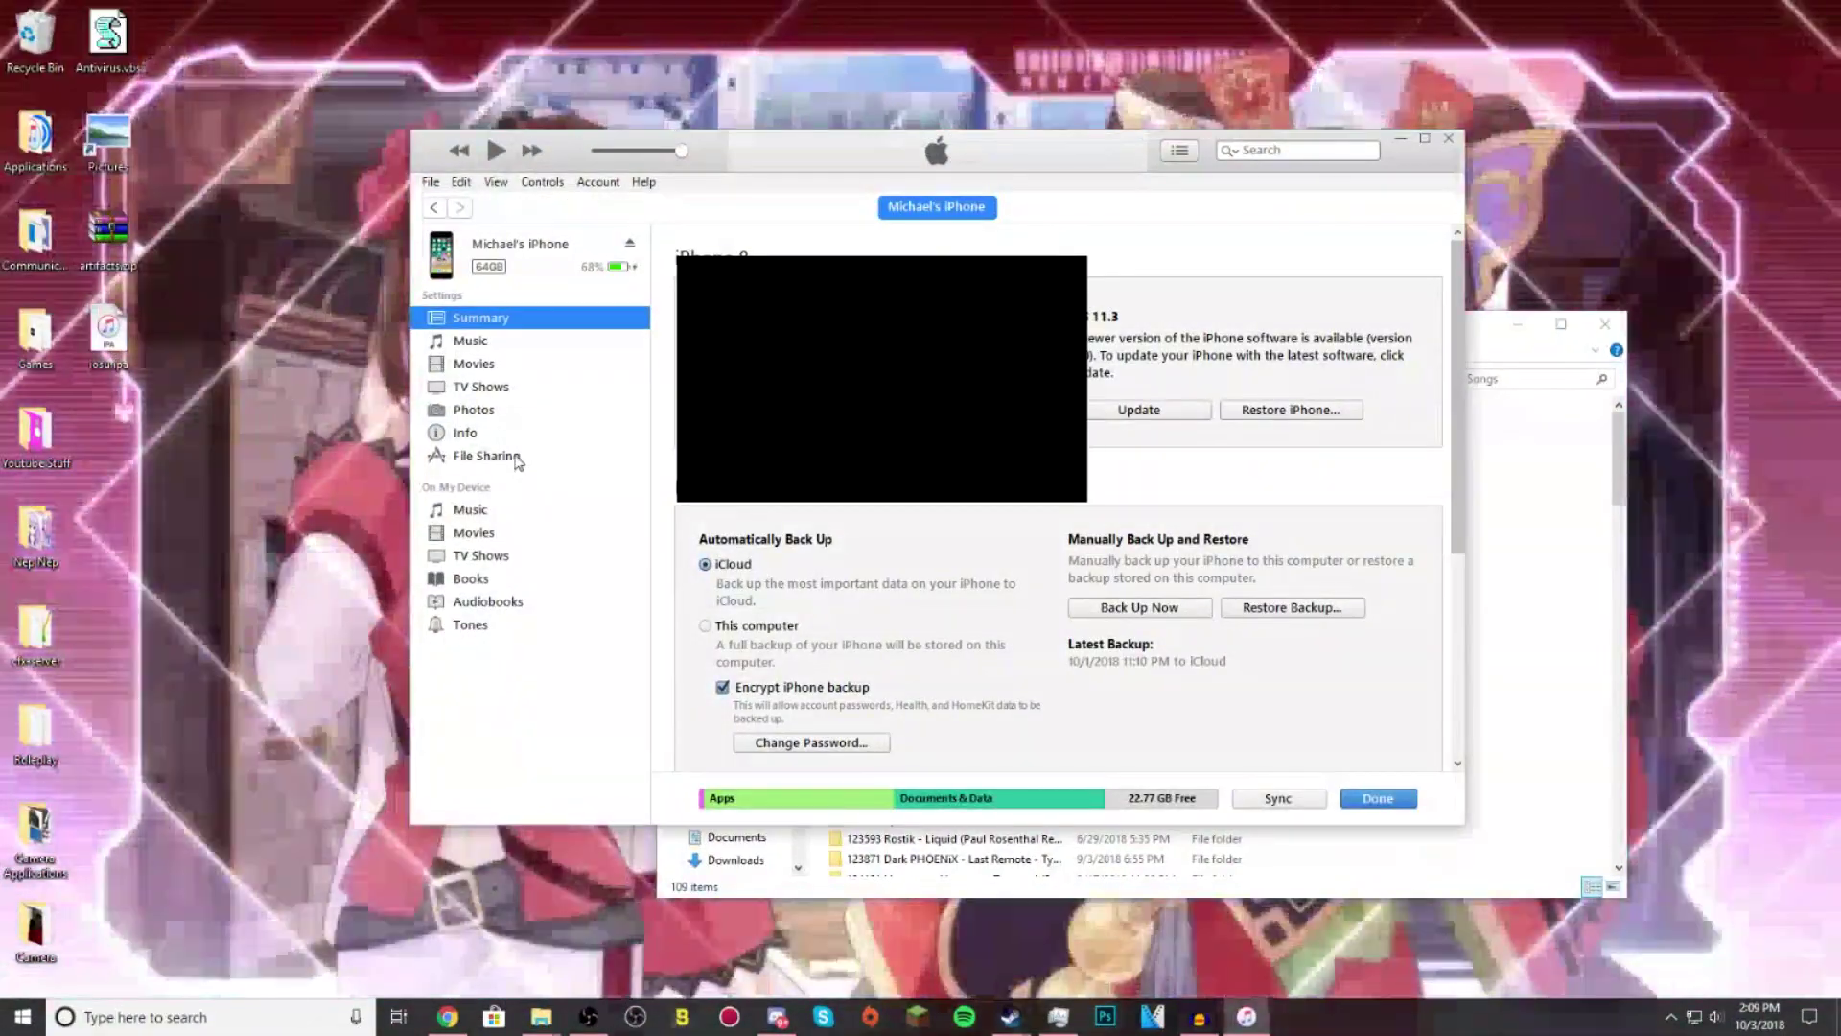
{"action": "left_click", "coordinate": [486, 456]}
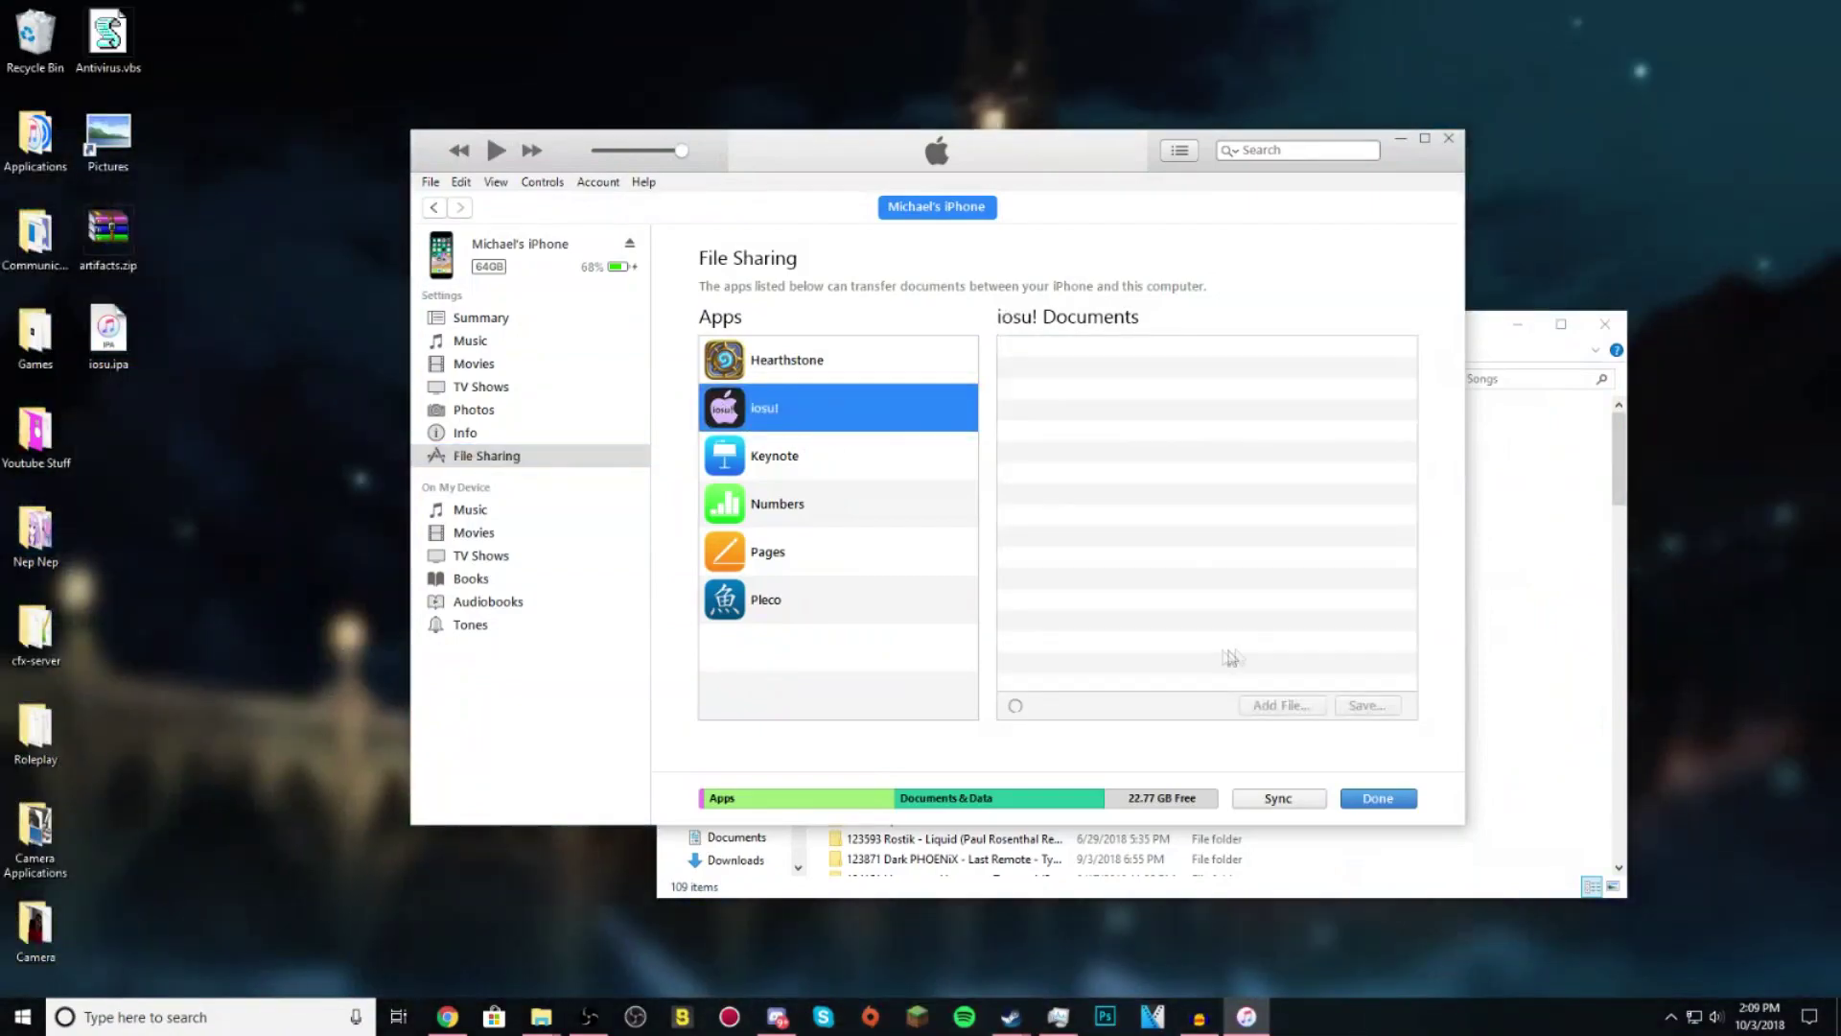
{"action": "scroll", "coordinate": [1227, 535], "scroll_direction": "down", "scroll_amount": 15}
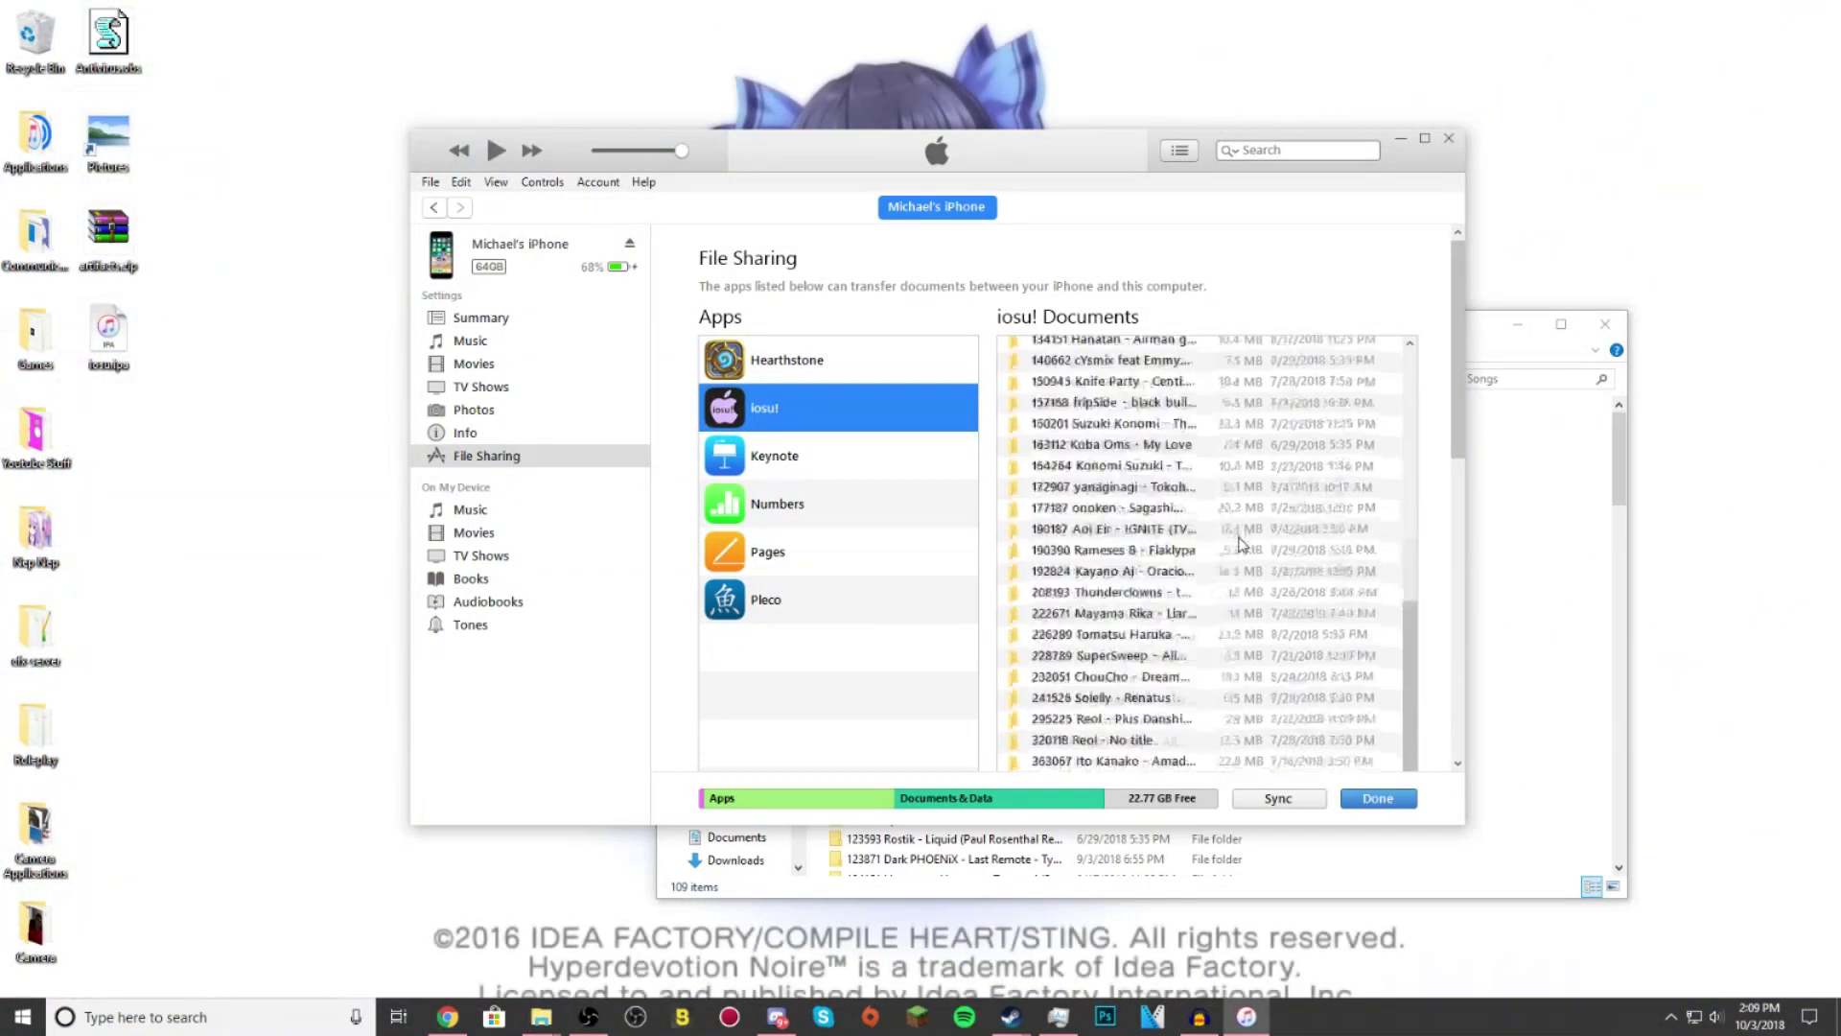
{"action": "scroll", "coordinate": [1242, 650], "scroll_direction": "up", "scroll_amount": 15}
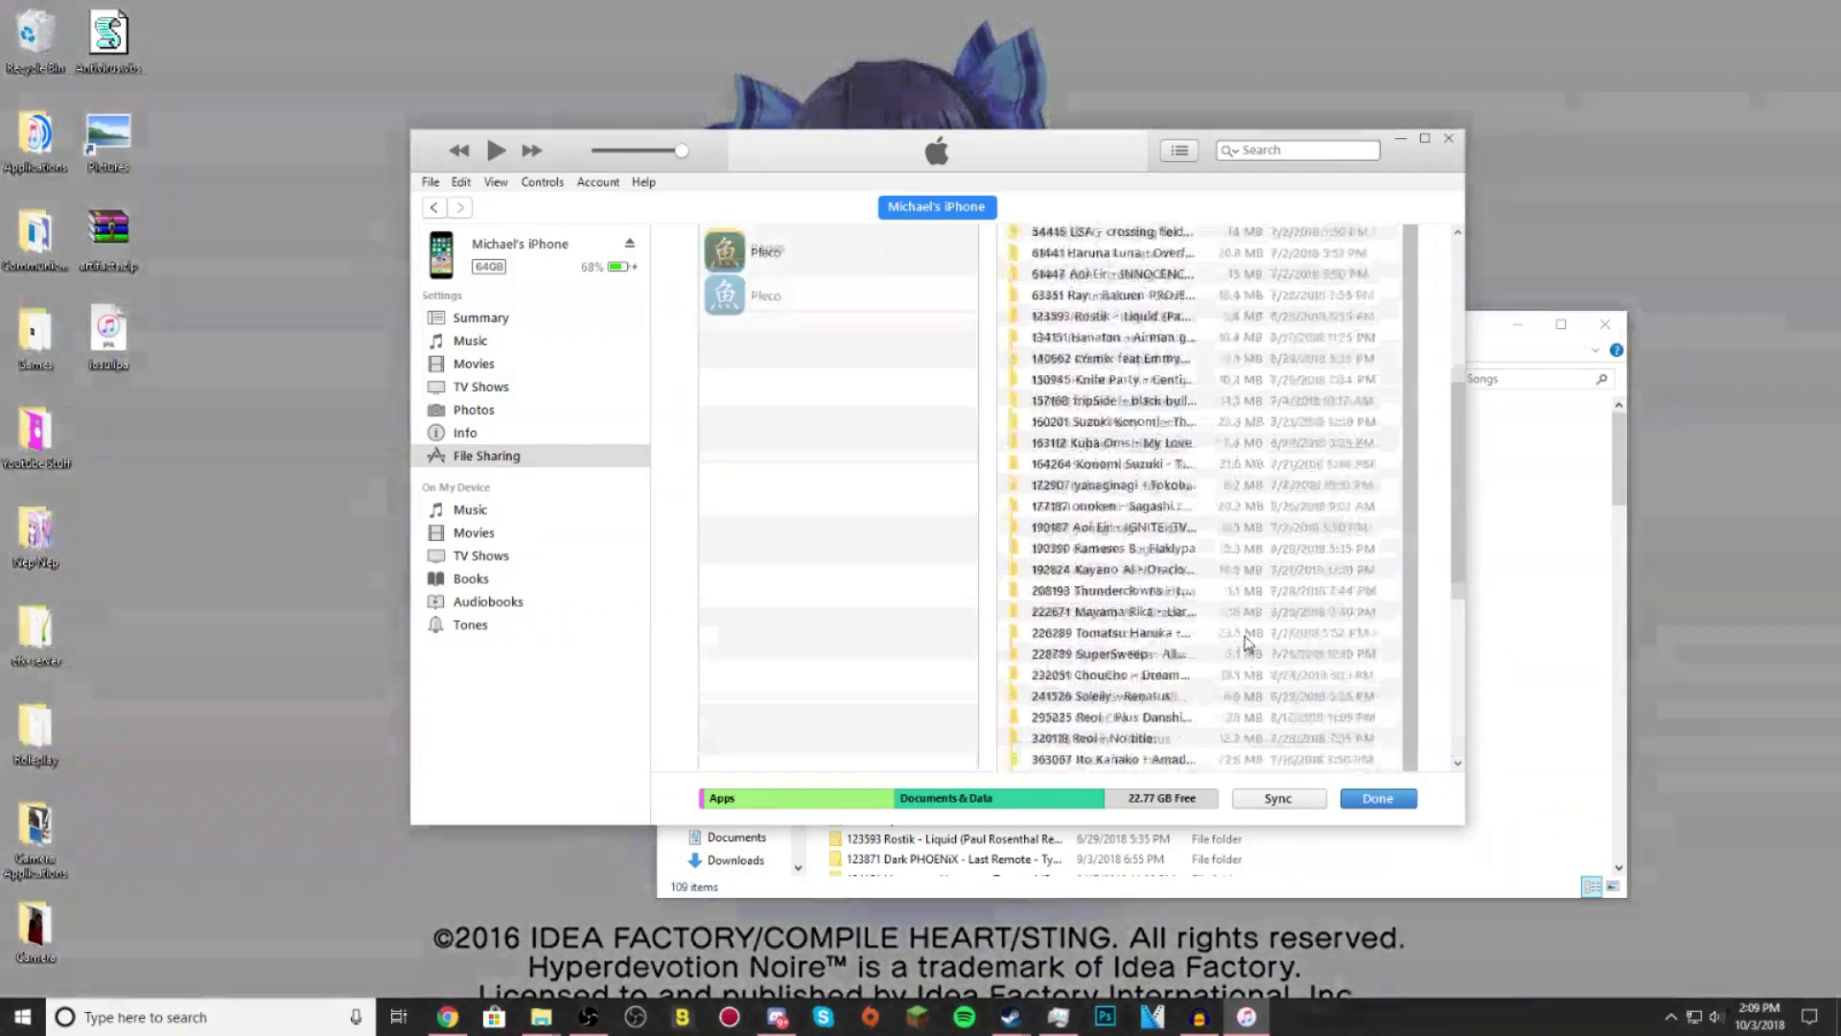
{"action": "scroll", "coordinate": [1213, 451], "scroll_direction": "down", "scroll_amount": 5}
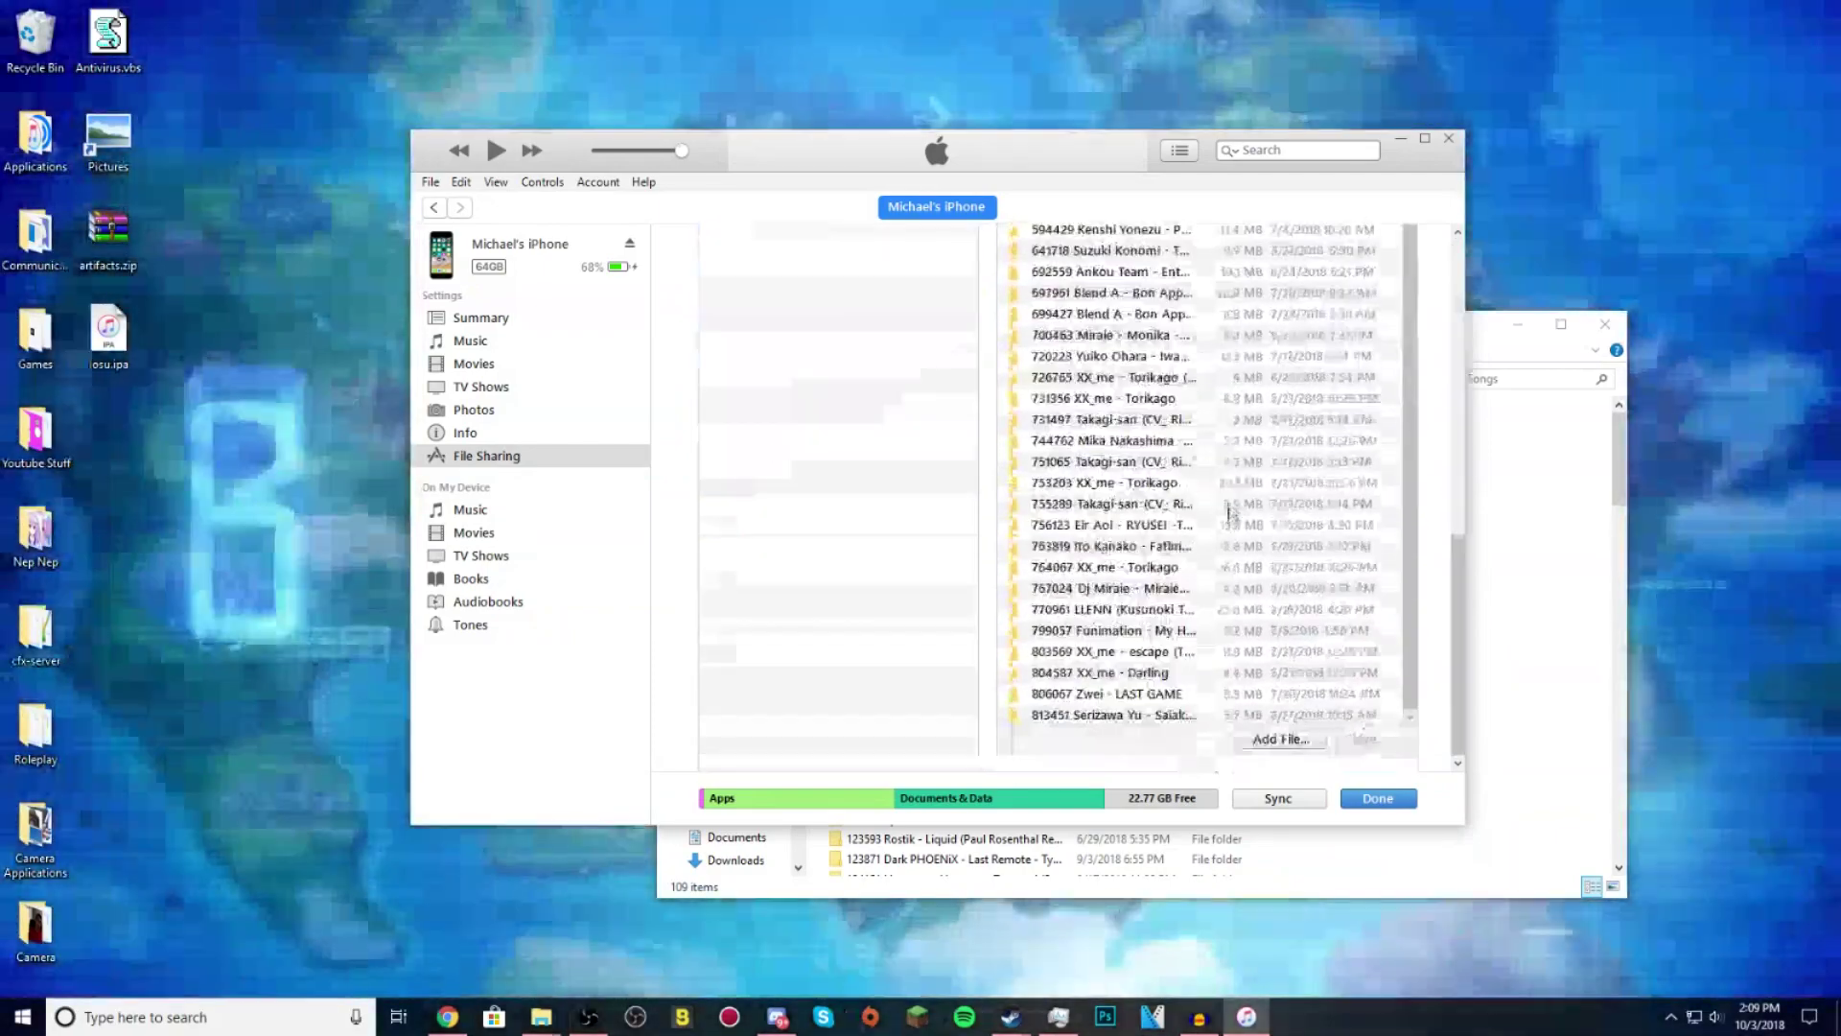
{"action": "scroll", "coordinate": [1232, 537], "scroll_direction": "up", "scroll_amount": 15}
{"action": "scroll", "coordinate": [1236, 571], "scroll_direction": "up", "scroll_amount": 3}
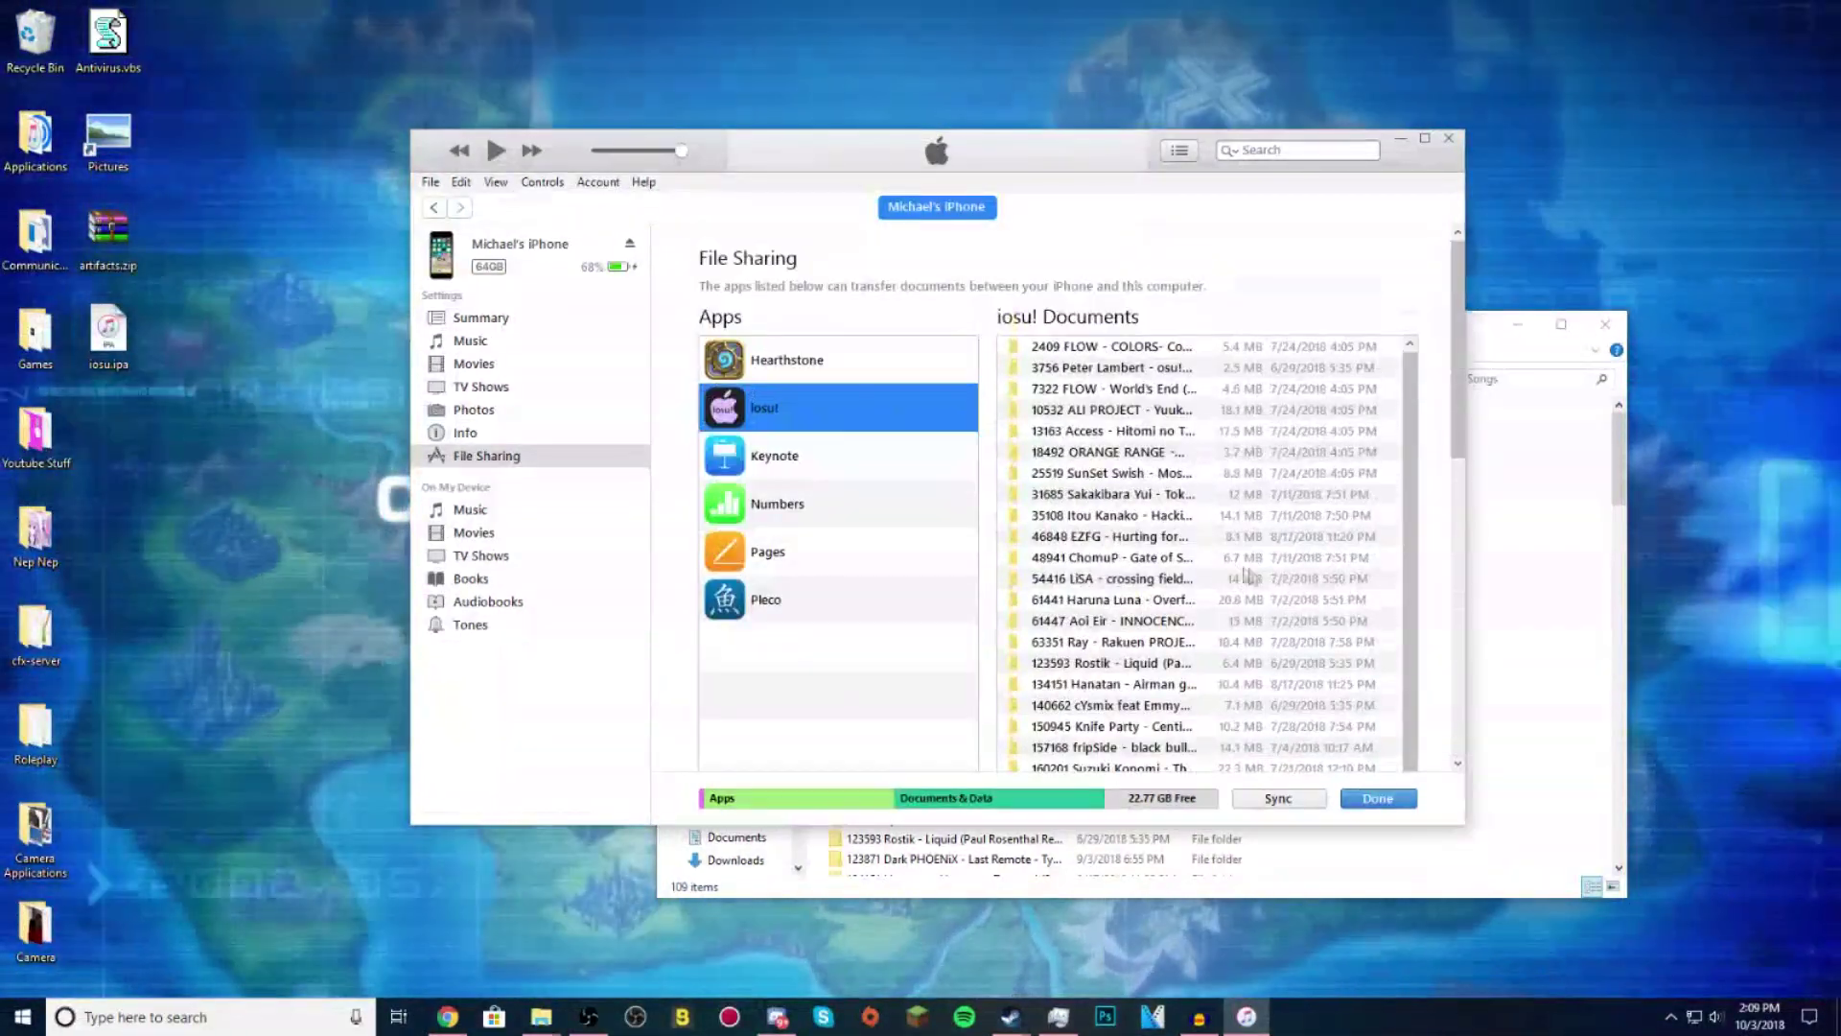
- Drag all 109 osu! song folders into iosu! Documents, without replacing existing ones
{"action": "key", "text": "alt+Tab"}
{"action": "left_click", "coordinate": [831, 436]}
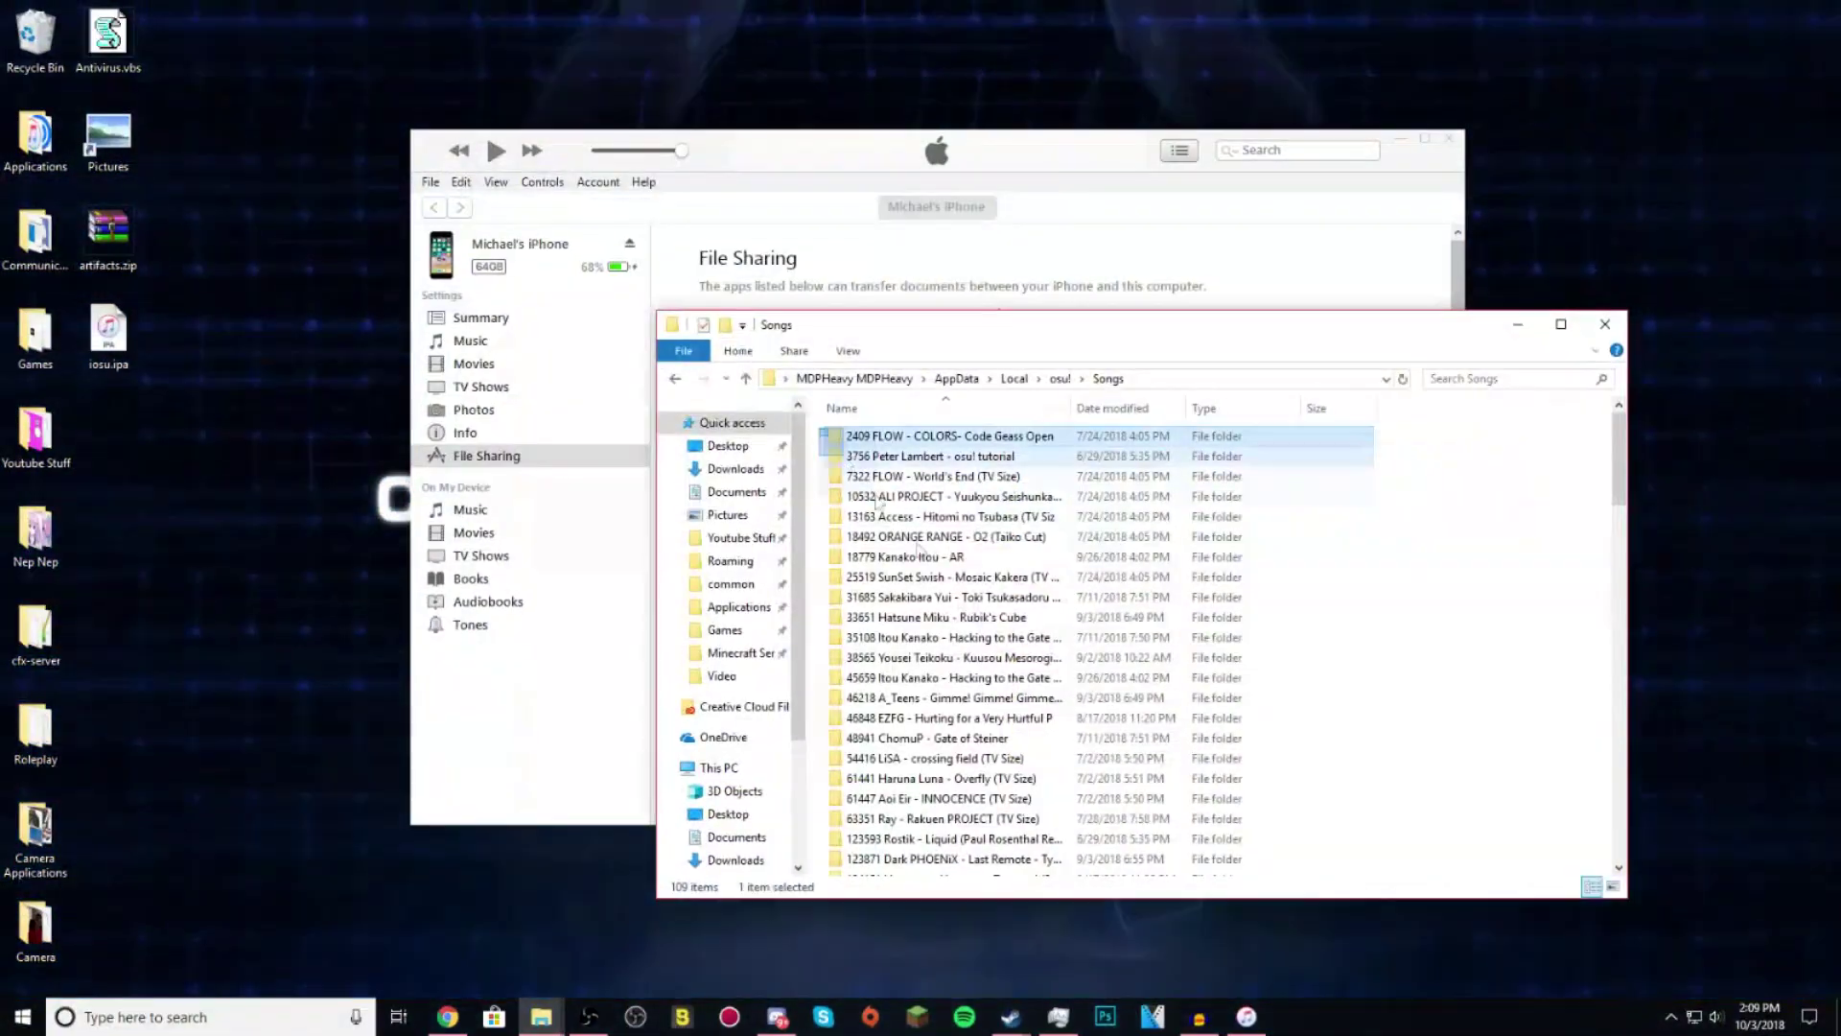
{"action": "key", "text": "shift+End"}
{"action": "left_click_drag", "start_coordinate": [1150, 537], "coordinate": [1247, 575]}
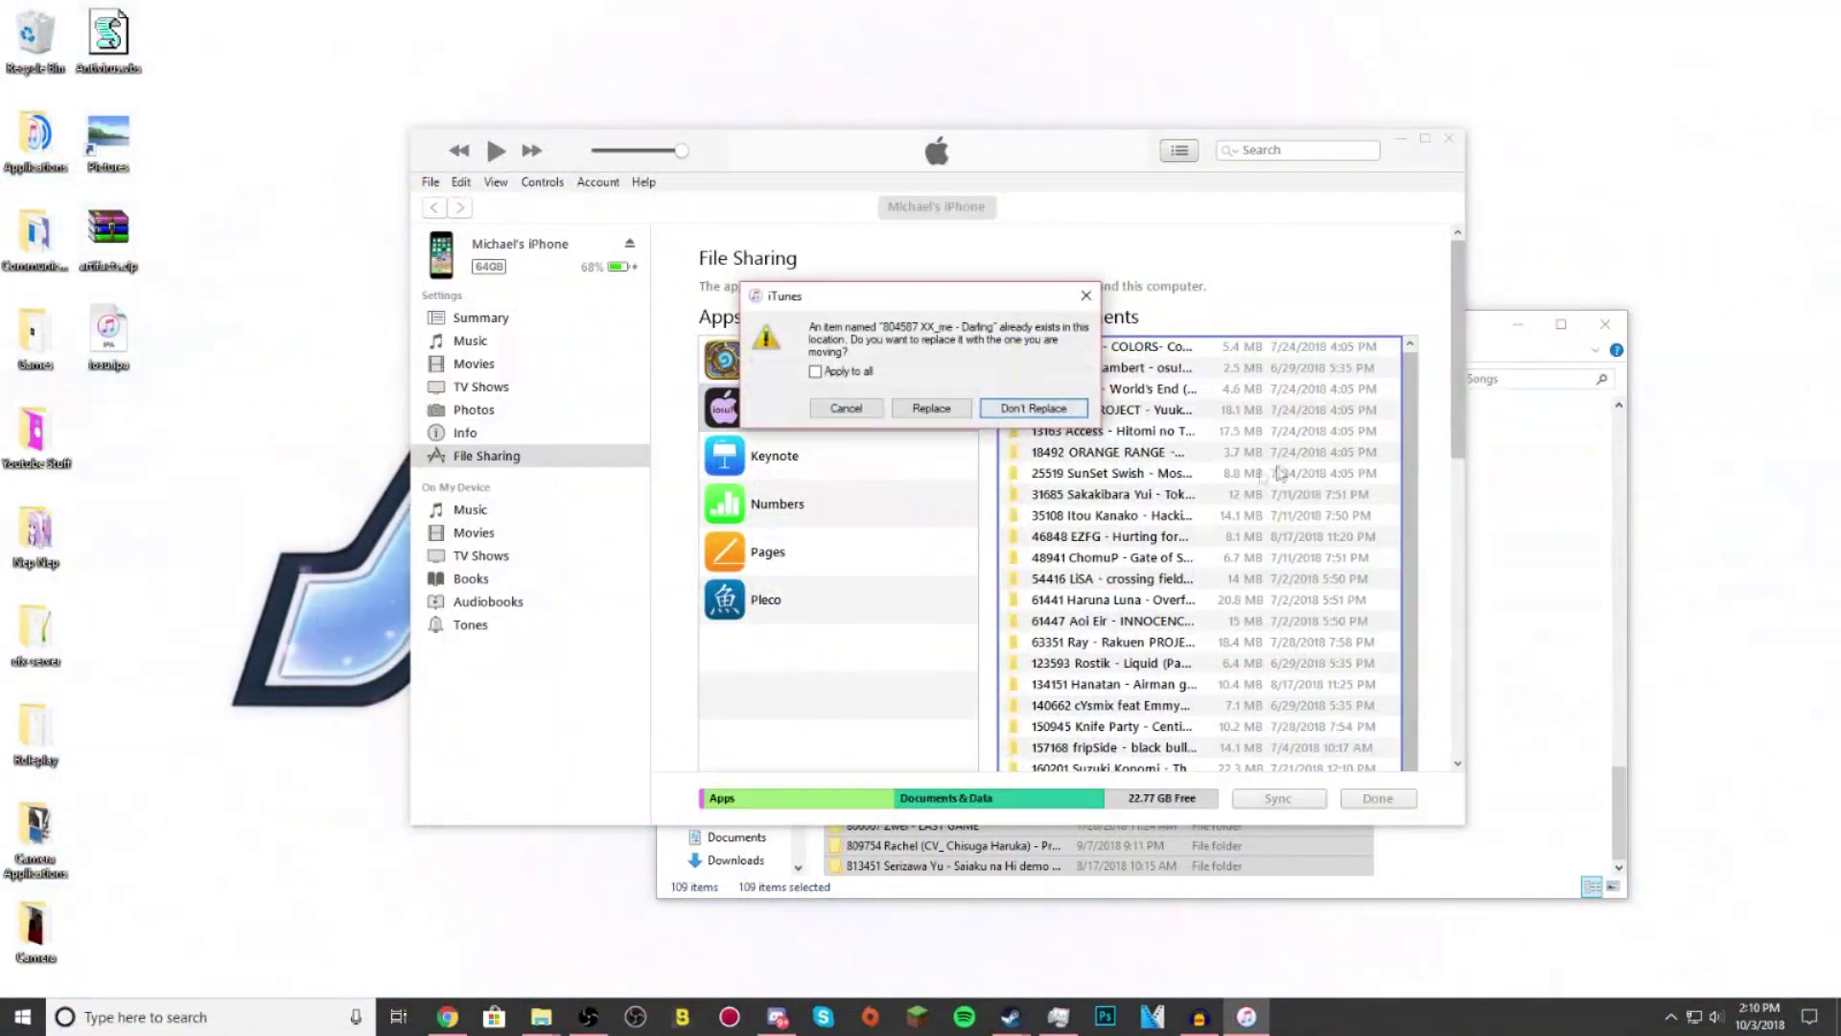
{"action": "left_click", "coordinate": [1016, 410]}
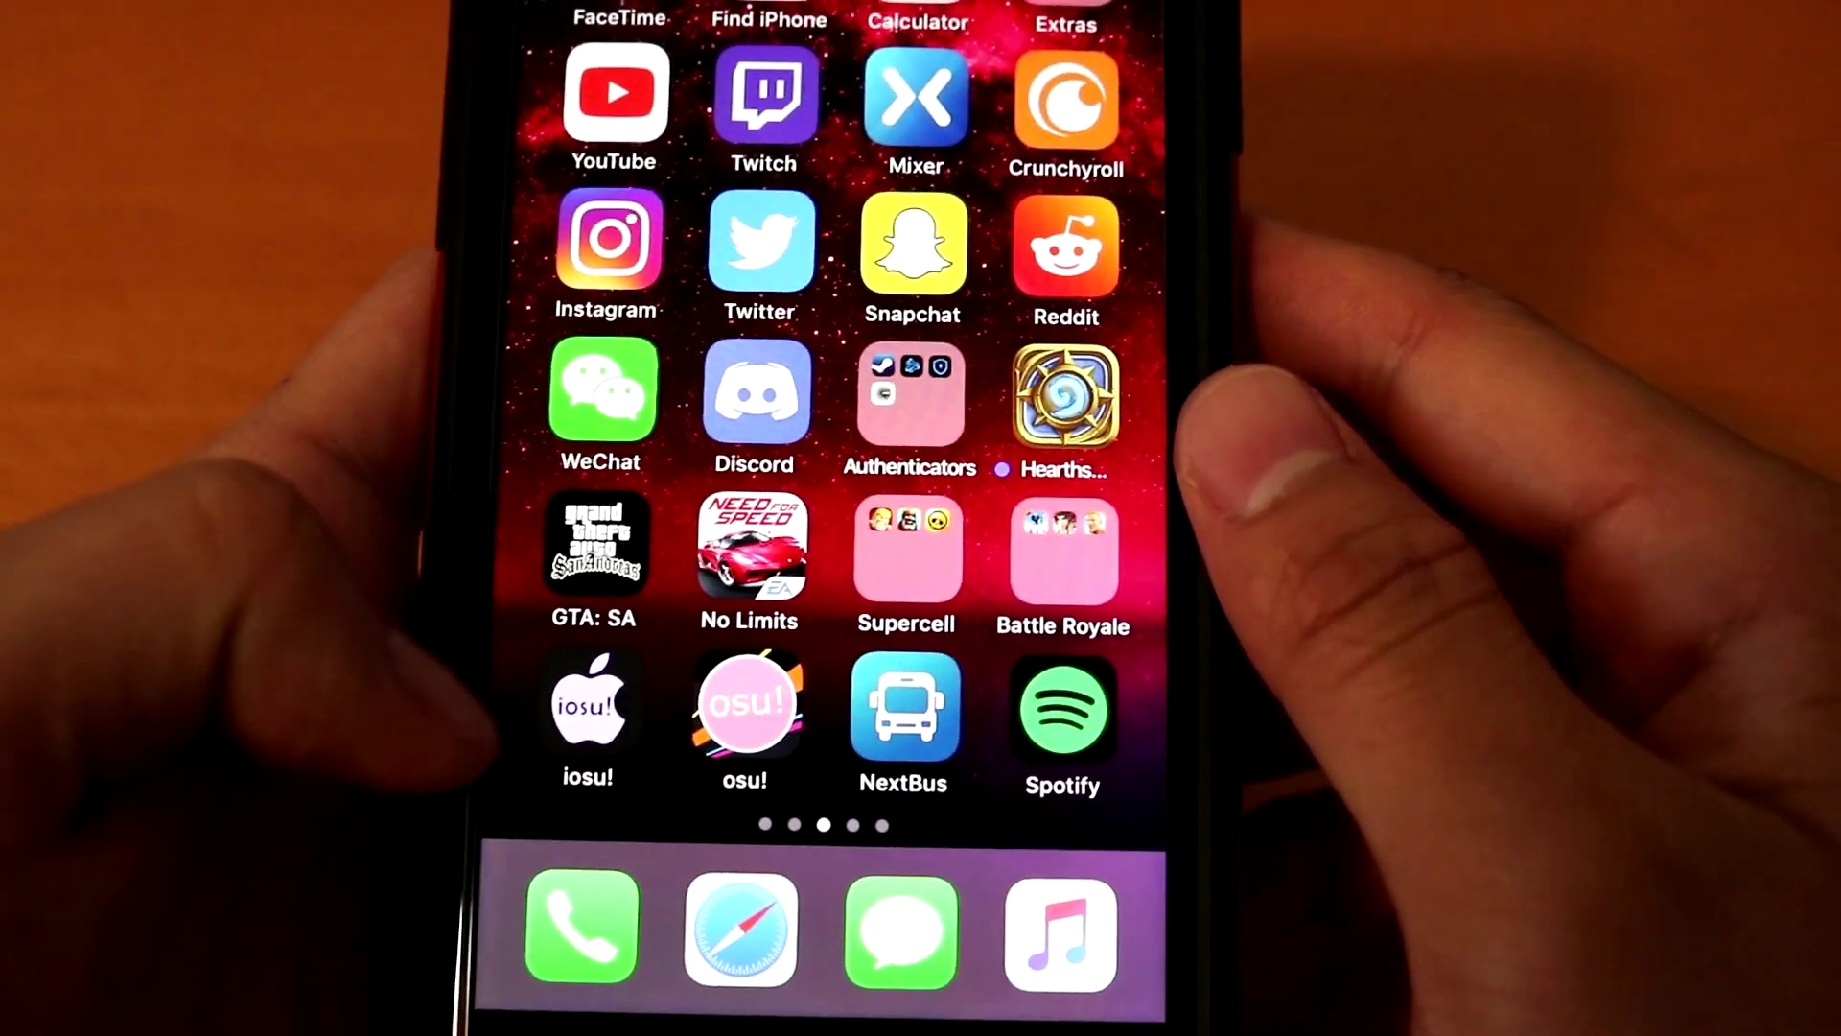
- Launch iosu! and play yuikonnu - Ghost Rule (Len) on Akitoshi's Normal difficulty
{"action": "left_click", "coordinate": [616, 730]}
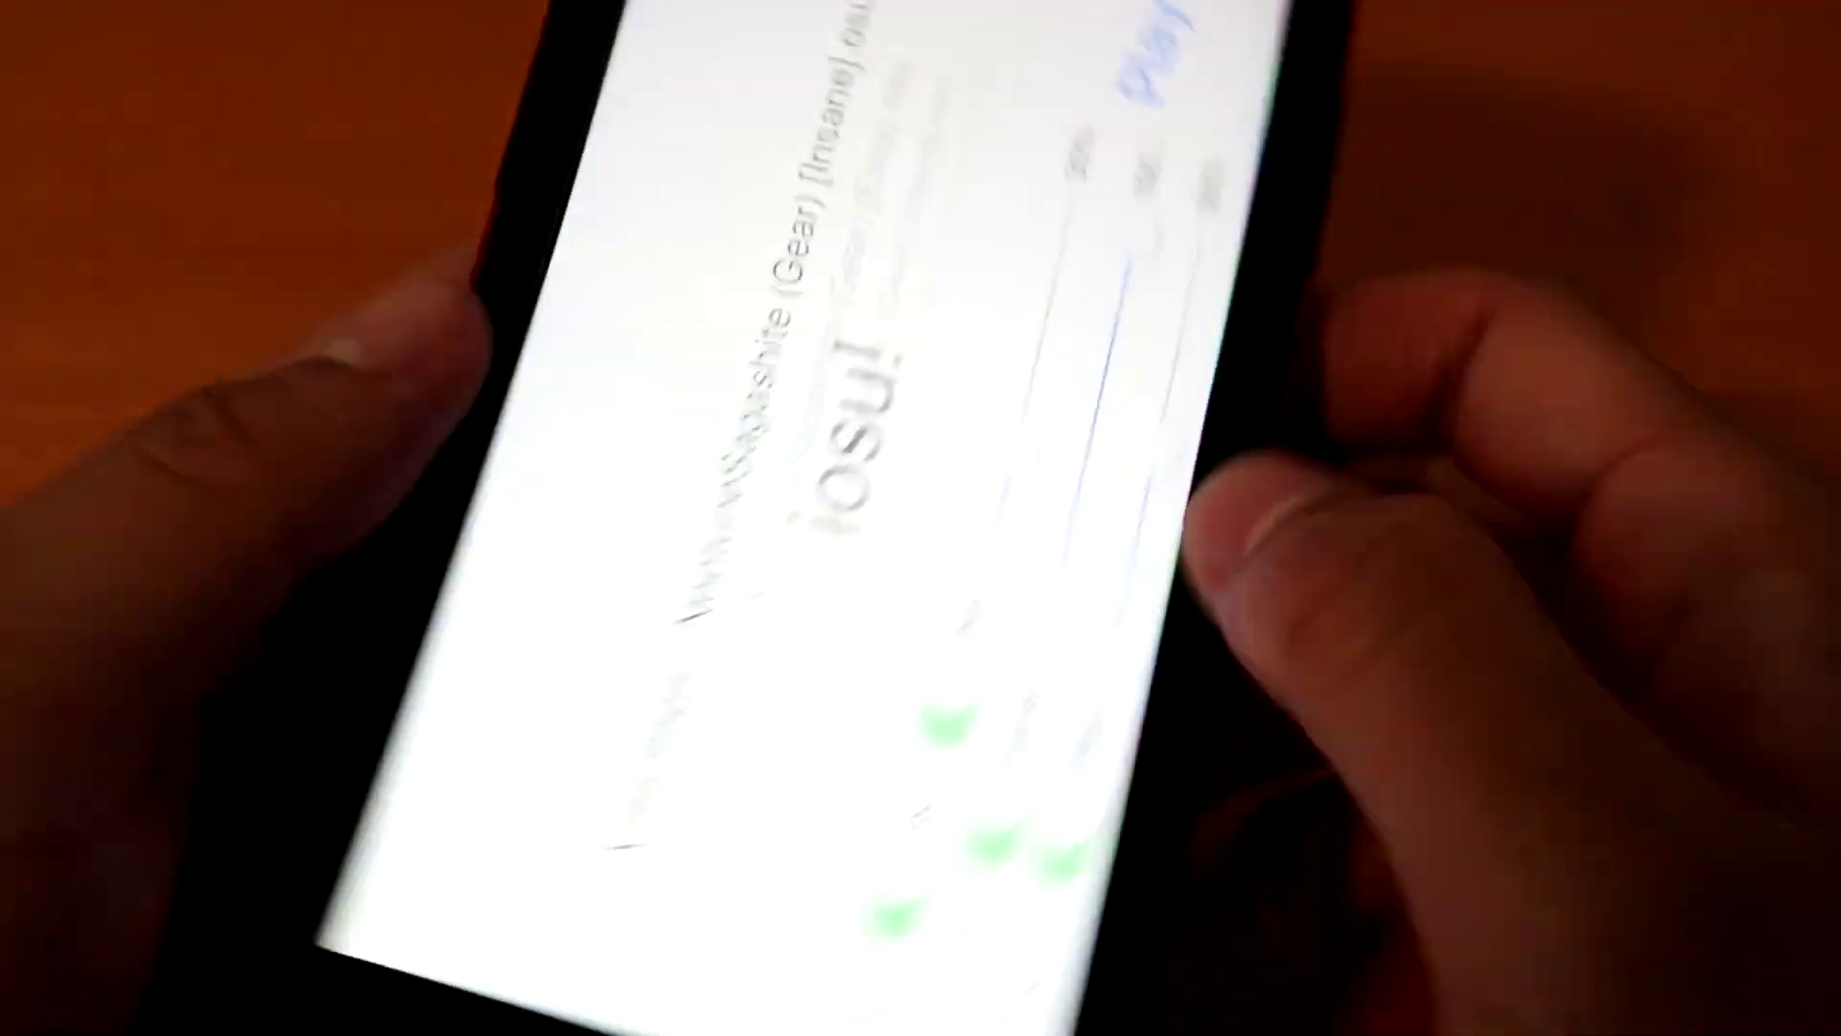
{"action": "scroll", "coordinate": [882, 575], "scroll_direction": "down", "scroll_amount": 10}
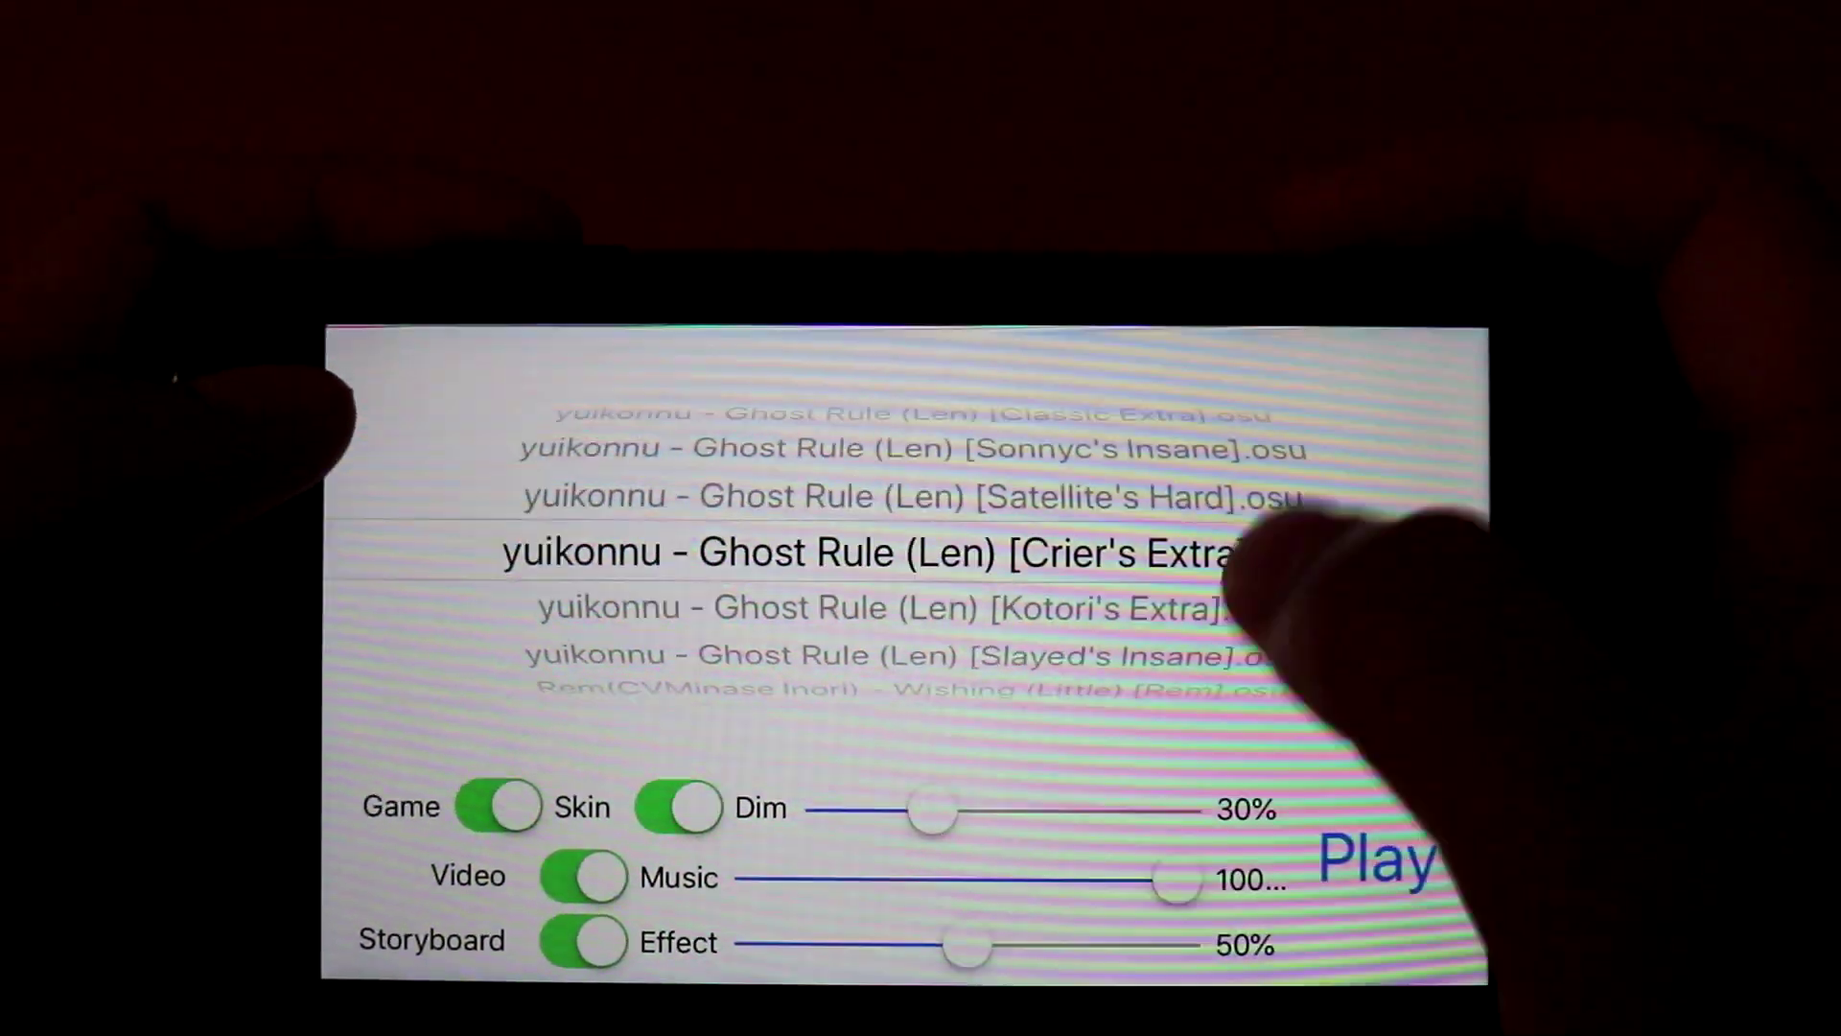
{"action": "scroll", "coordinate": [1237, 566], "scroll_direction": "down", "scroll_amount": 1}
{"action": "scroll", "coordinate": [1247, 585], "scroll_direction": "up", "scroll_amount": 2}
{"action": "scroll", "coordinate": [1275, 604], "scroll_direction": "up", "scroll_amount": 4}
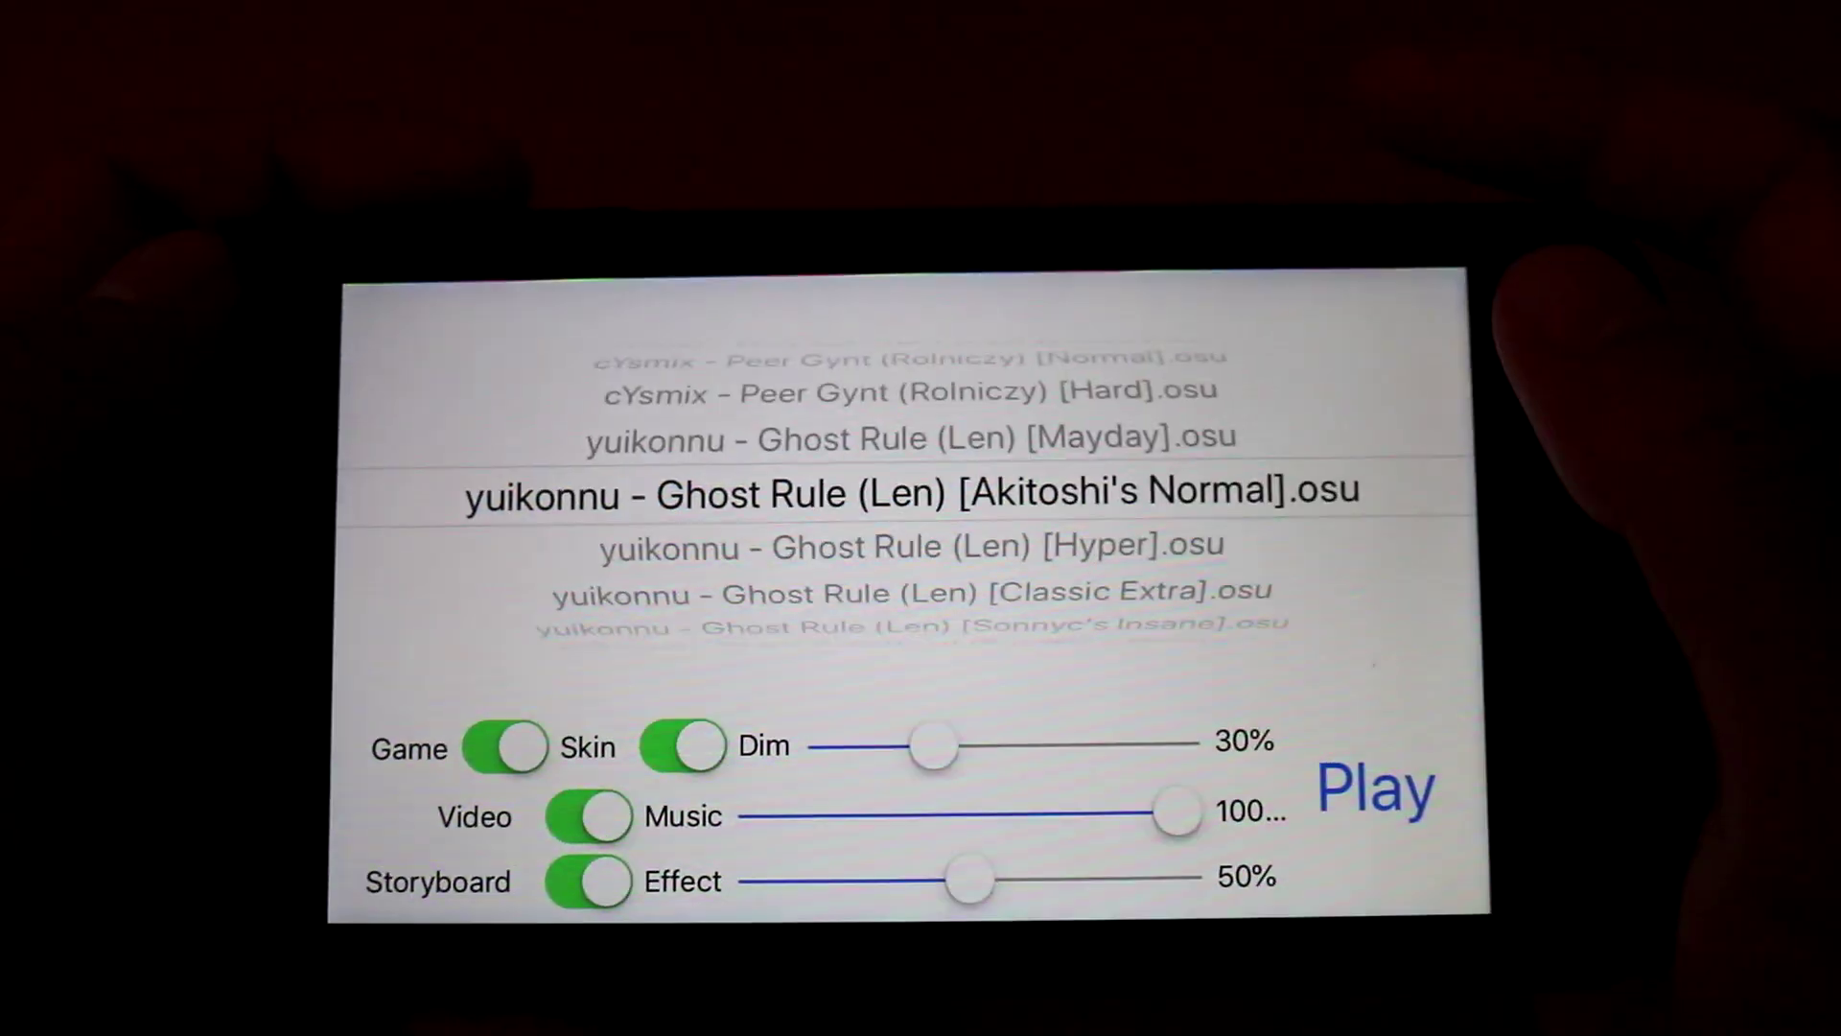
{"action": "left_click", "coordinate": [1354, 851]}
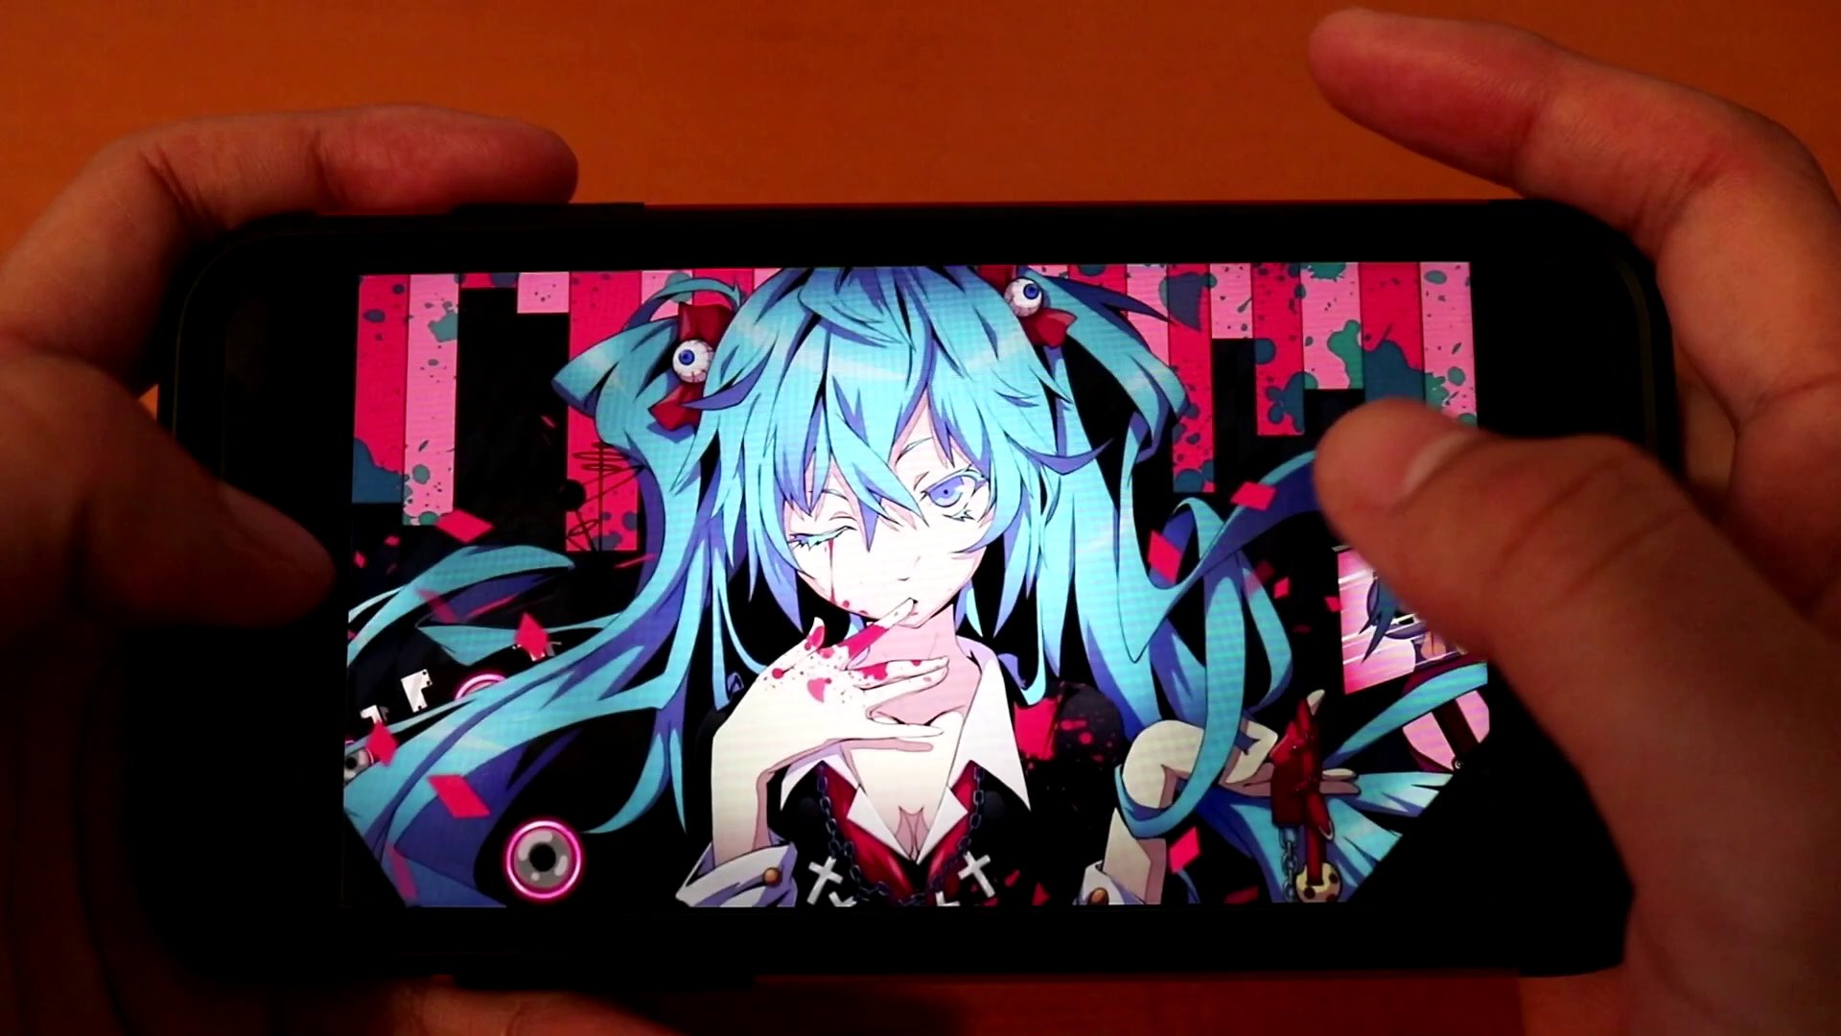